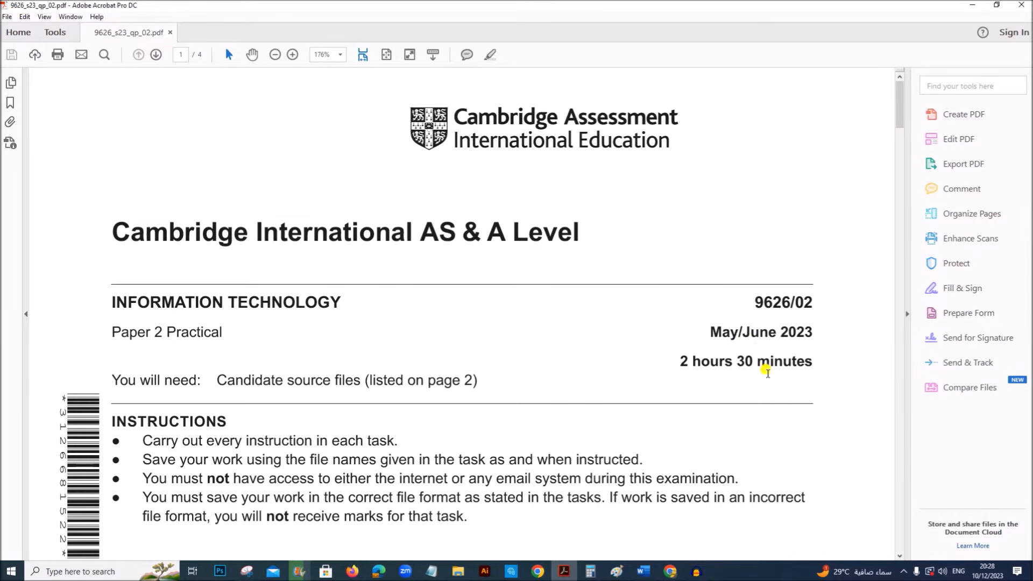
Look through the exam paper 9626_s23_qp_02.pdf and find the audio editing instructions in tasks 3 and 4.
scroll(758, 382, down, 5)
scroll(759, 383, down, 9)
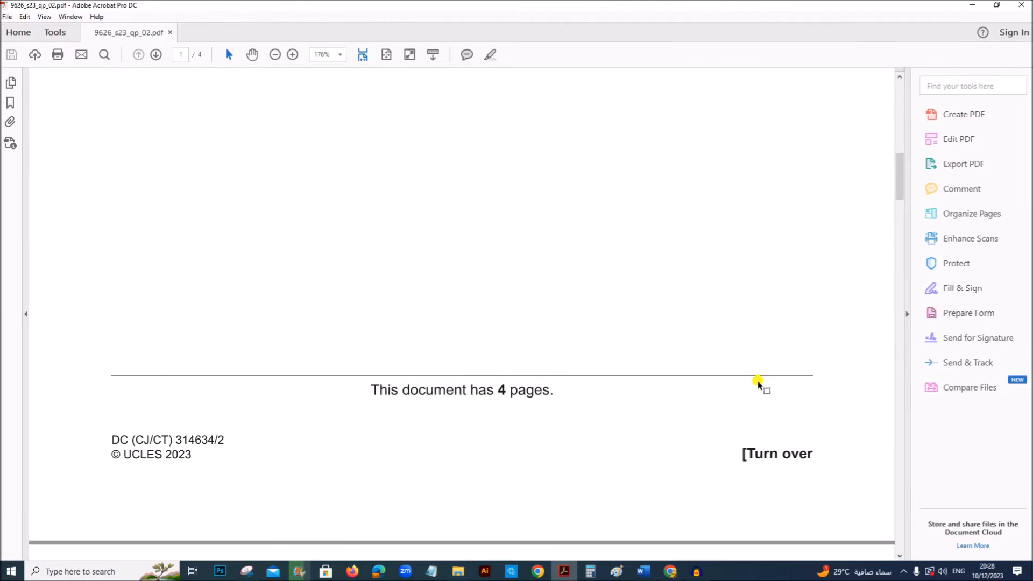
scroll(758, 383, down, 7)
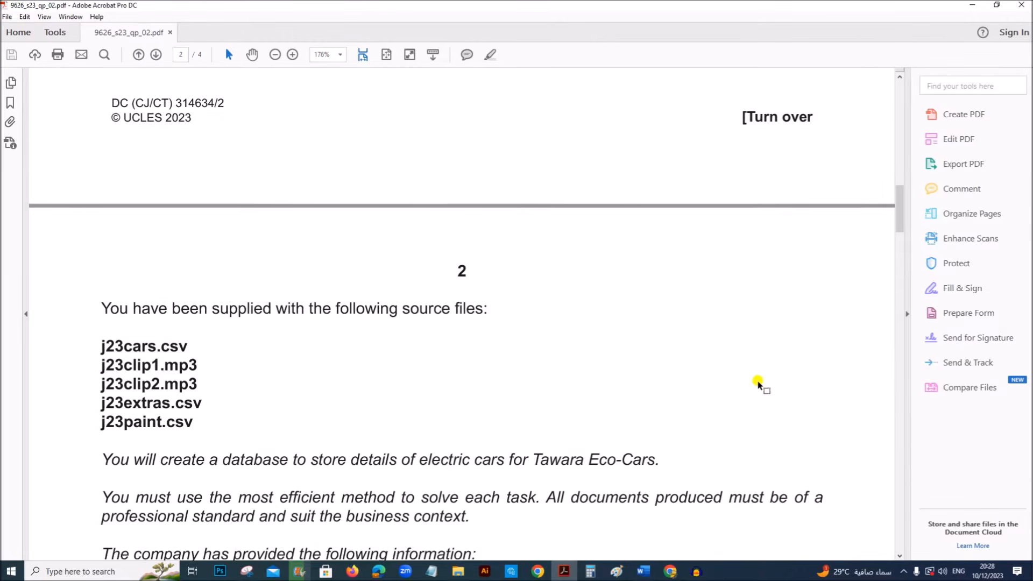
scroll(758, 380, up, 3)
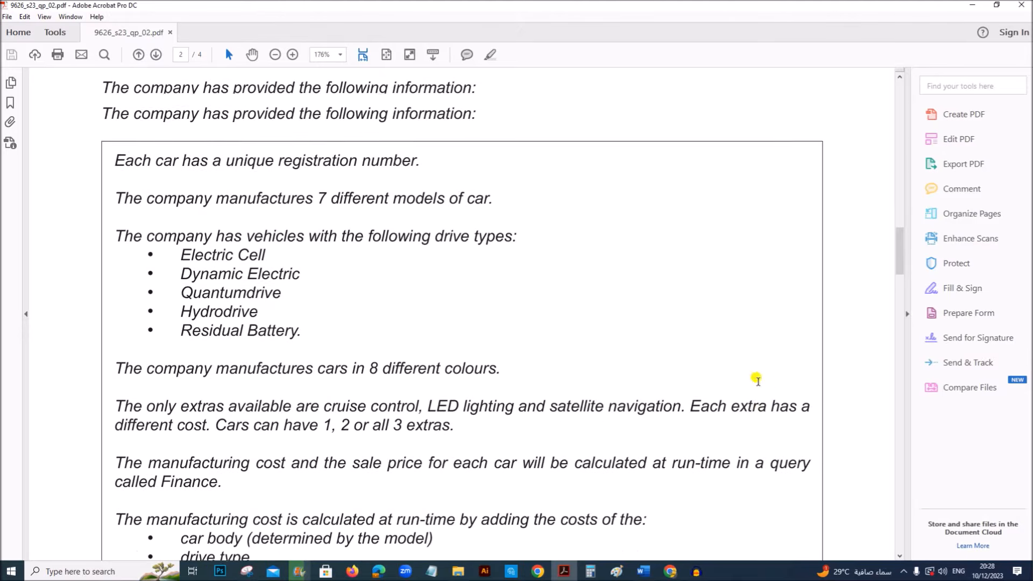
drag(898, 245, 915, 506)
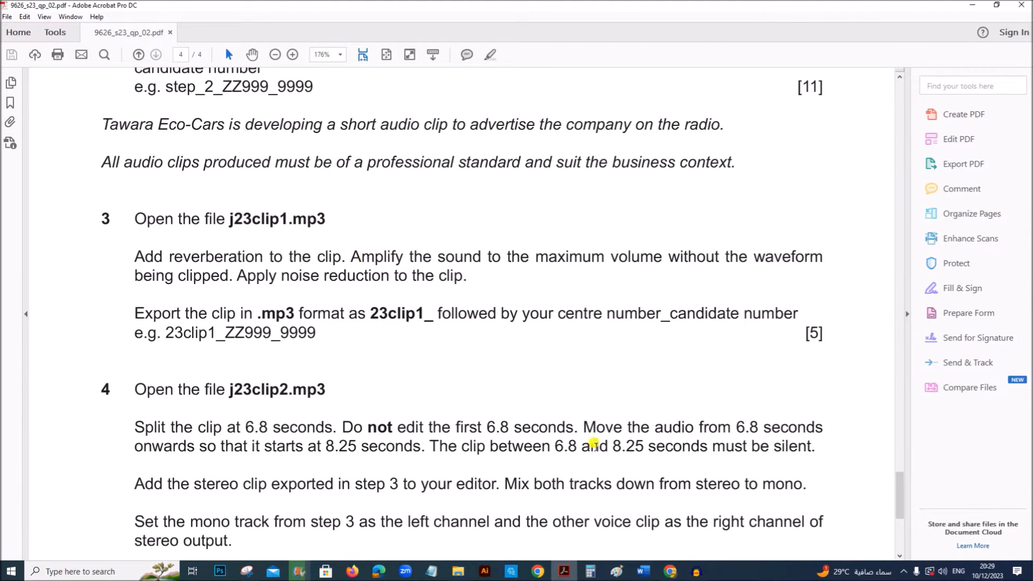
Switch to Audacity and import j23clip1 into it from the June 2023 P2 folder.
click(697, 574)
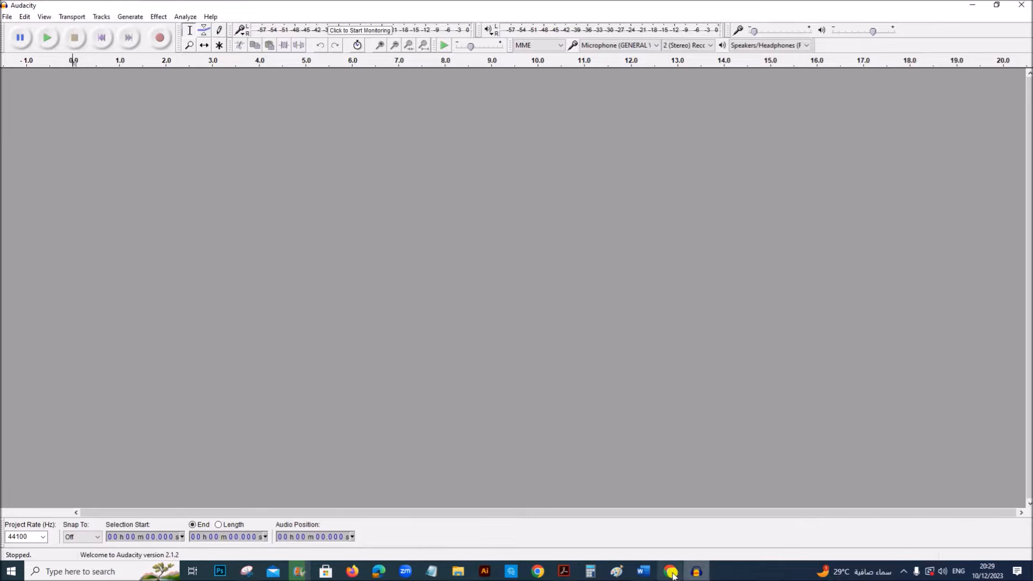
click(458, 571)
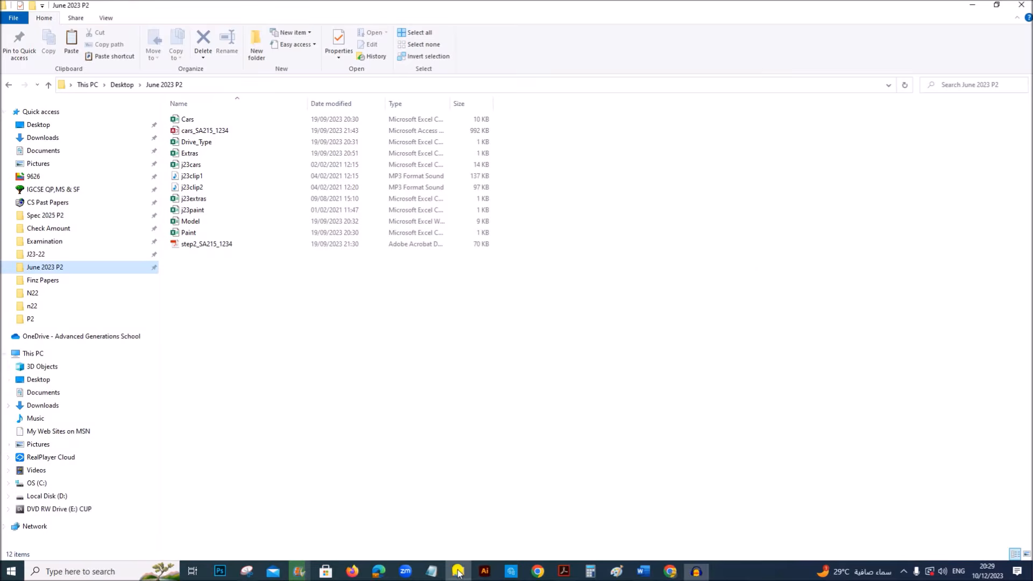
click(997, 5)
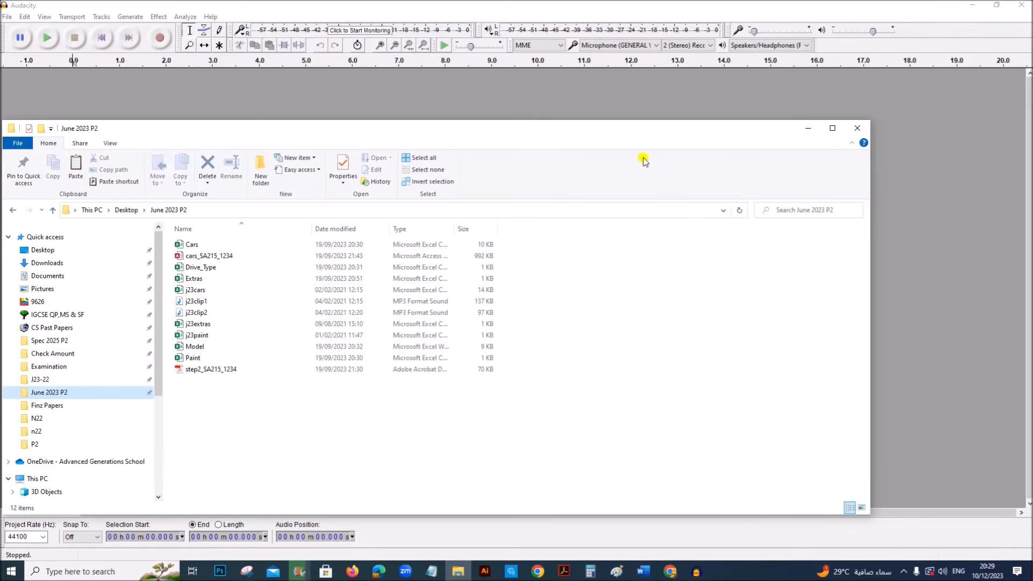
drag(435, 144, 718, 187)
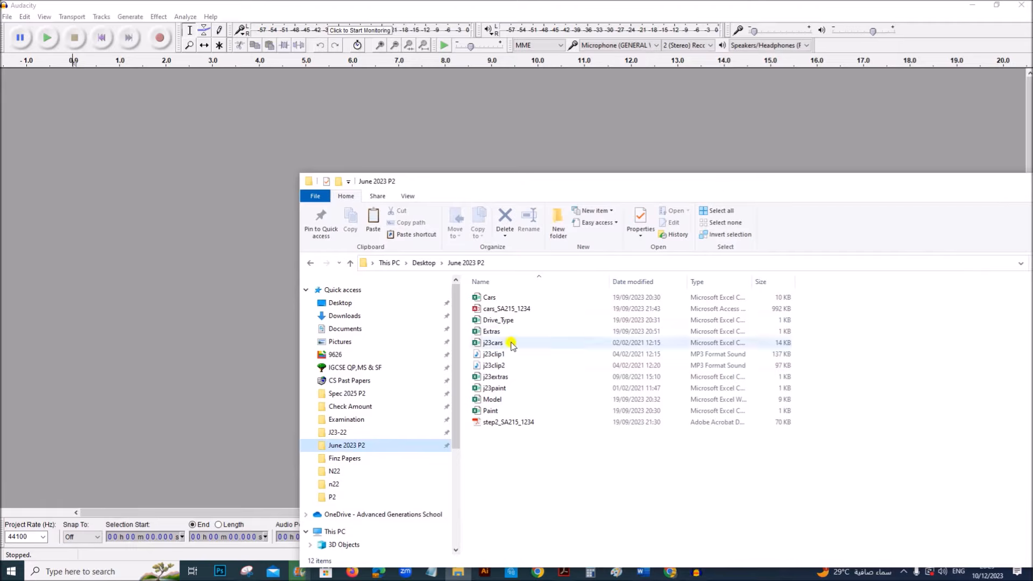
click(488, 354)
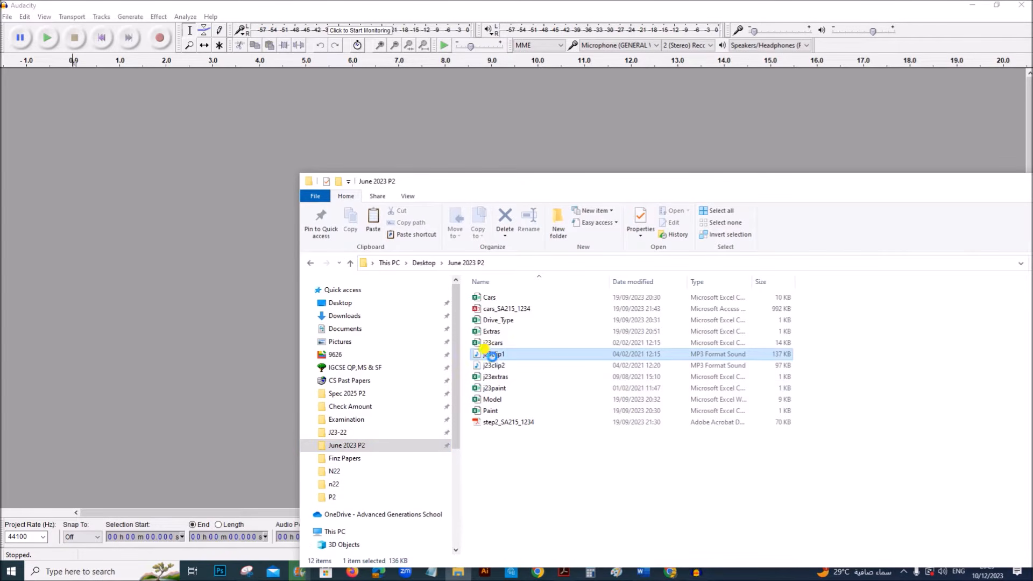
drag(488, 355, 156, 206)
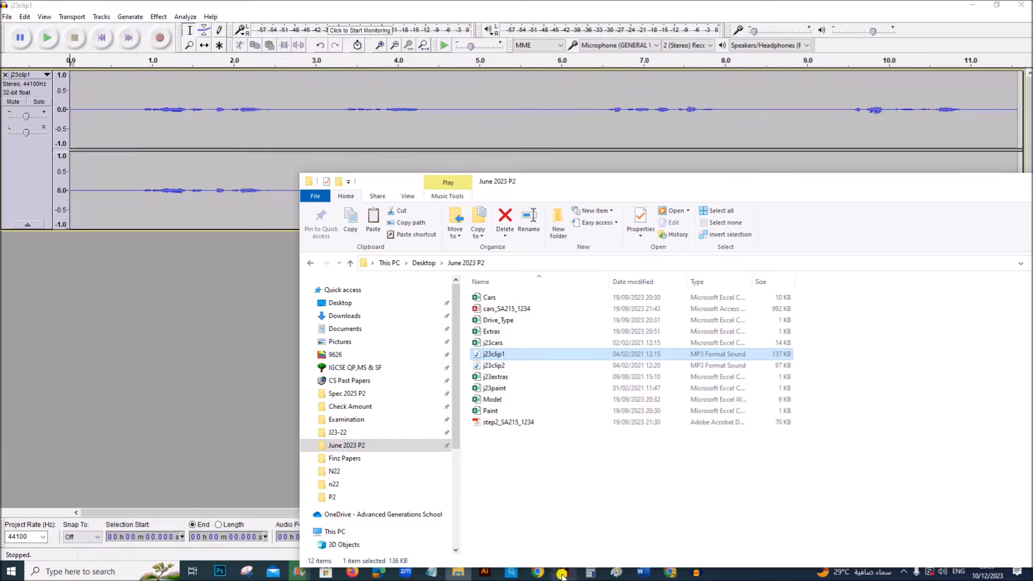
Check the task 3 instructions in Acrobat, return to Audacity and open the Reverb effect for the whole clip.
click(562, 572)
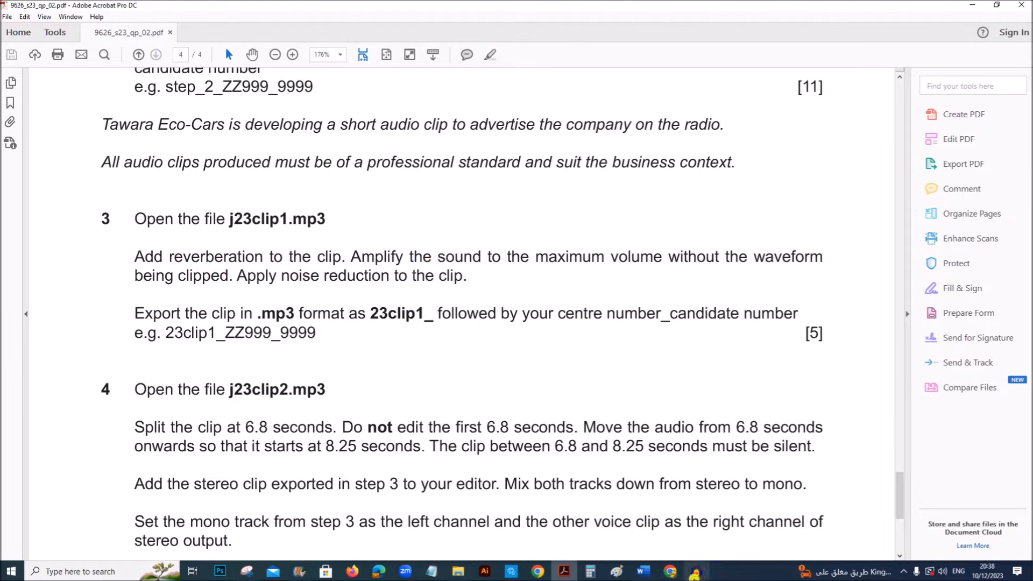
key(alt+Tab)
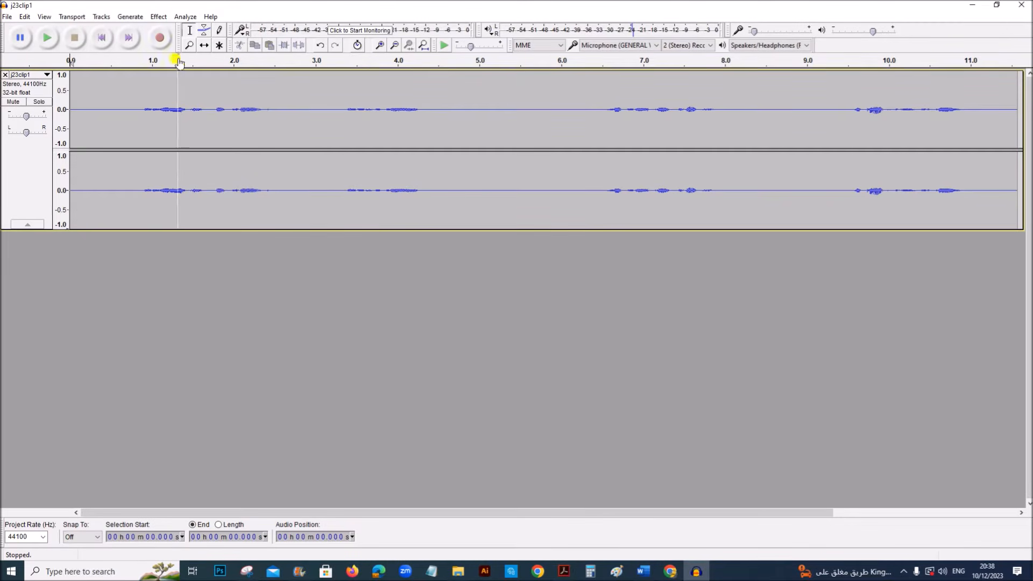
click(159, 19)
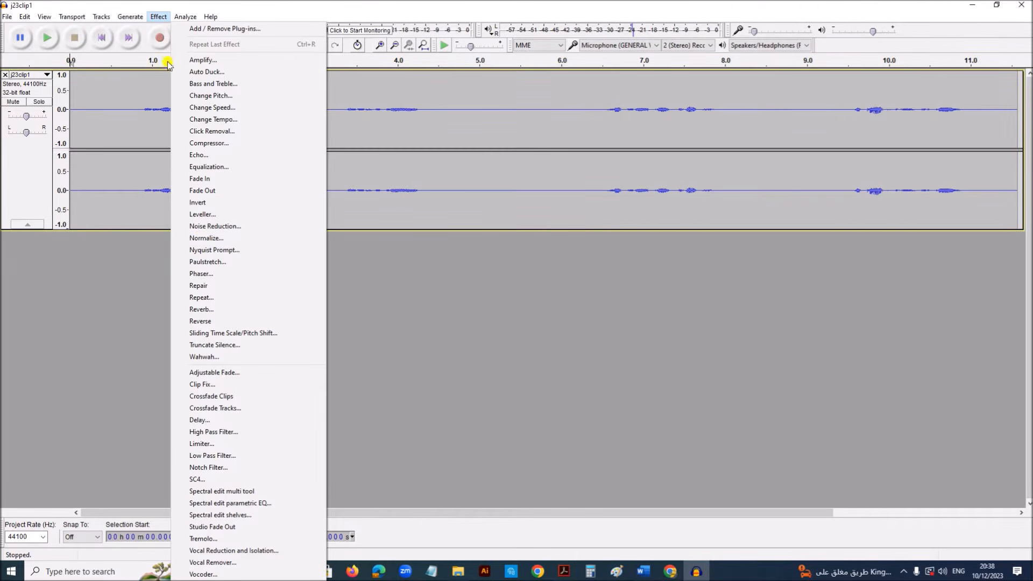
click(209, 310)
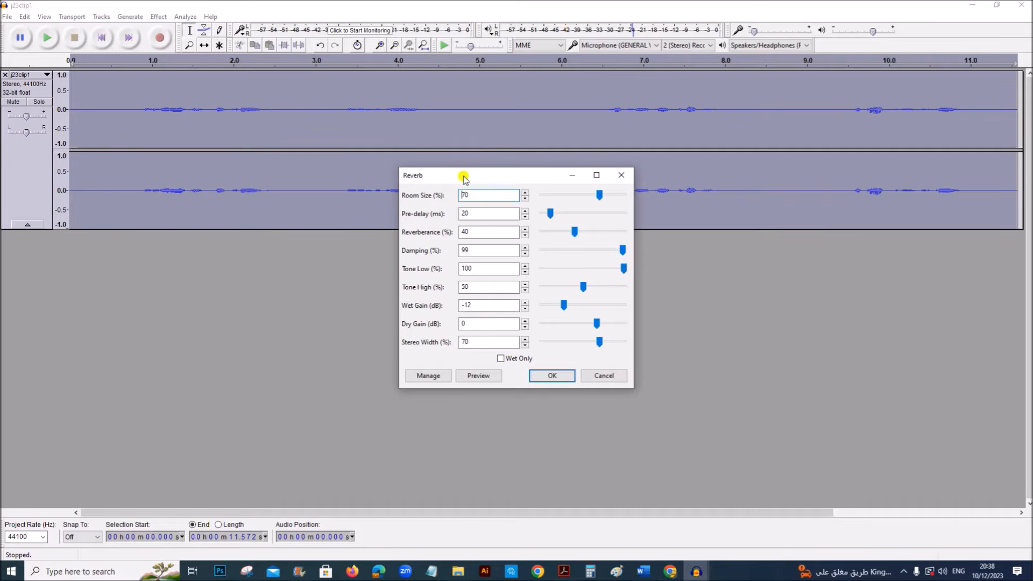
drag(464, 177, 383, 146)
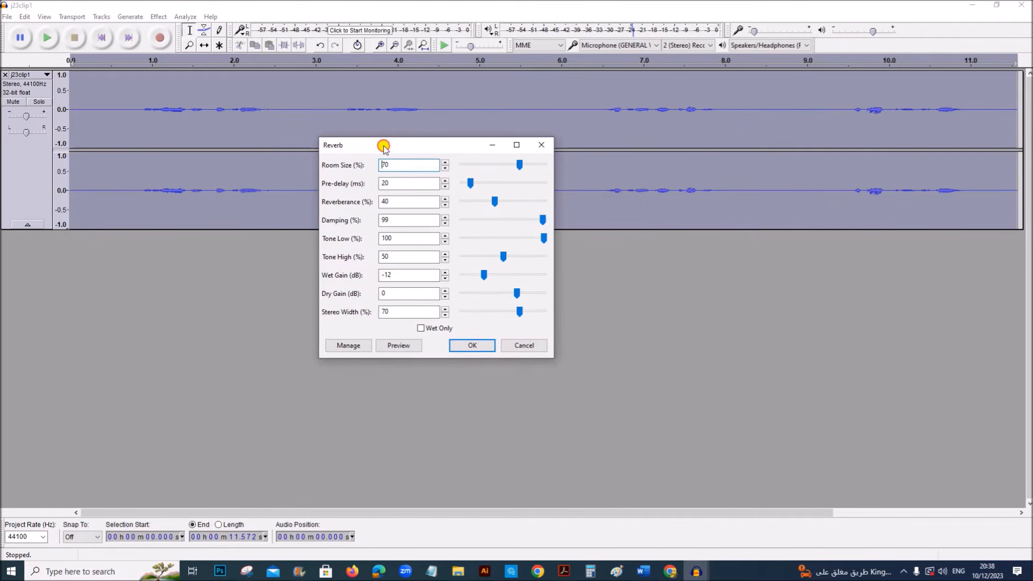
Check the clip's radio advertising purpose in the exam paper, preview the Vocal I reverb factory preset and apply it in Audacity.
click(563, 571)
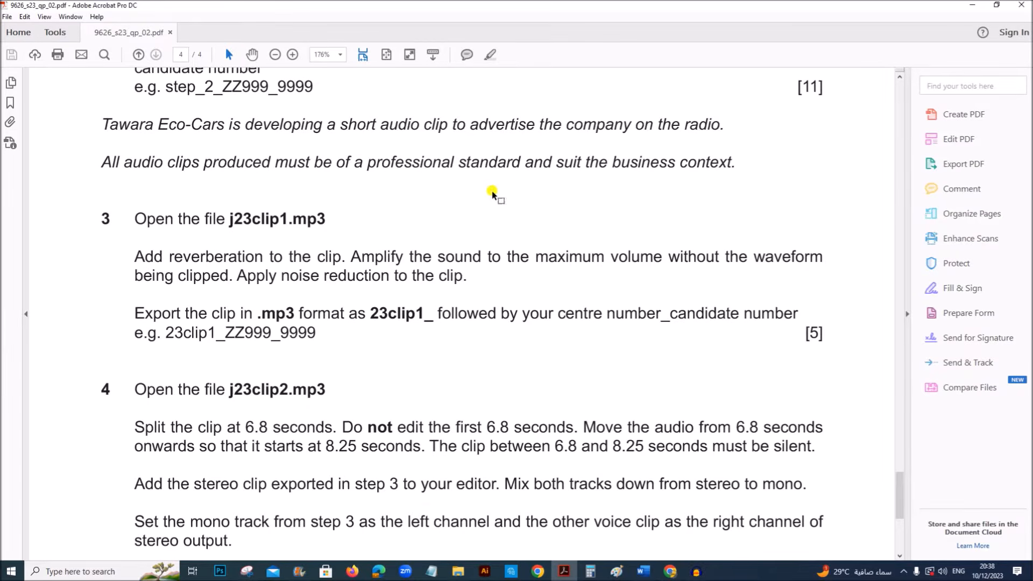
drag(423, 128, 724, 127)
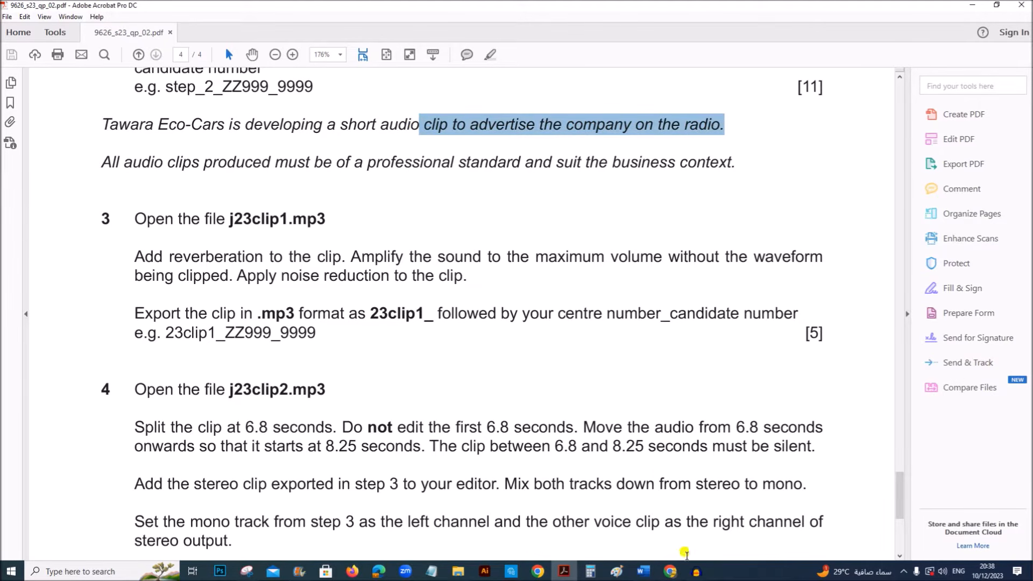
mouse_move(693, 571)
click(755, 525)
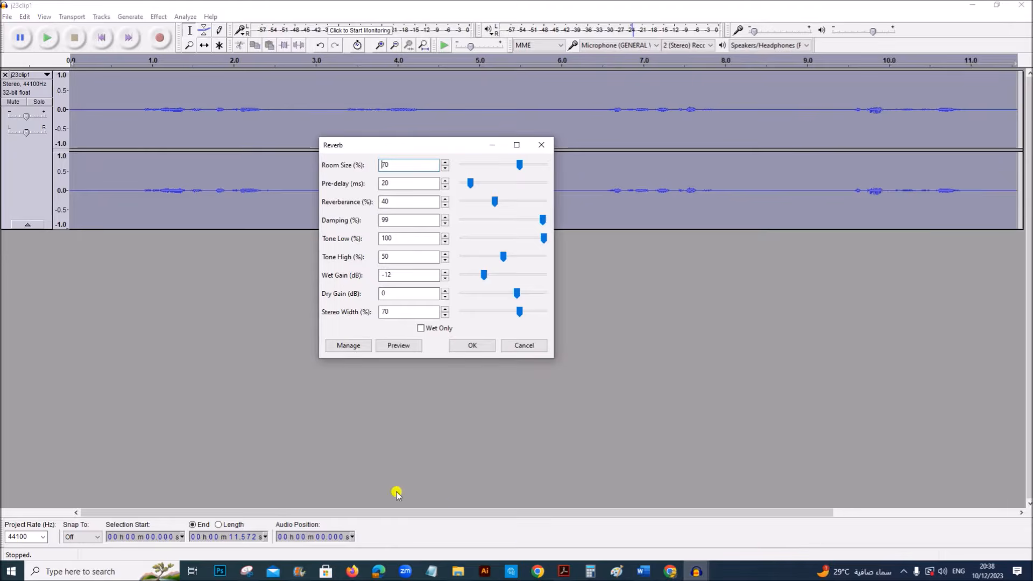
click(349, 346)
mouse_move(365, 405)
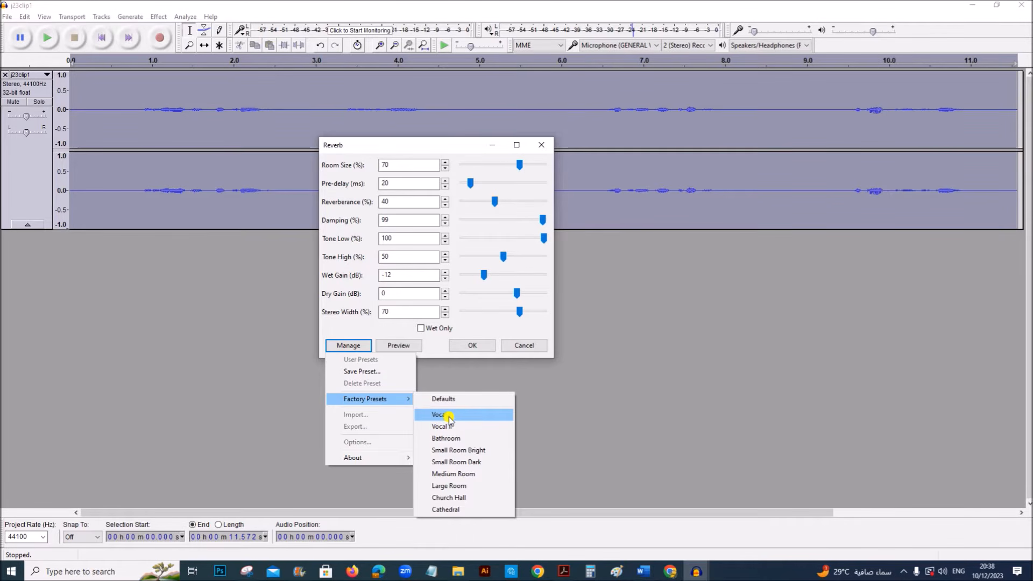
click(448, 416)
click(397, 347)
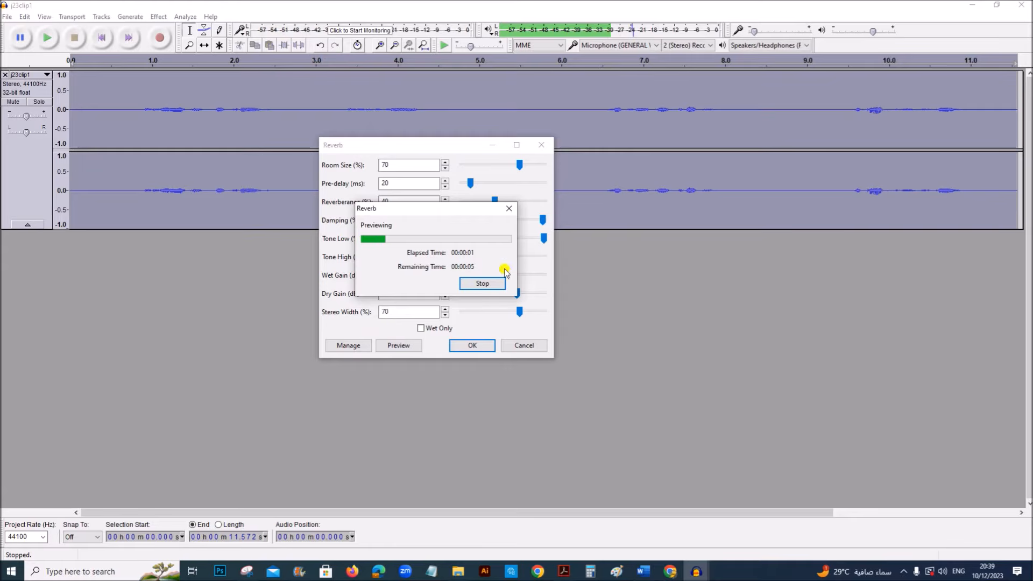
click(475, 283)
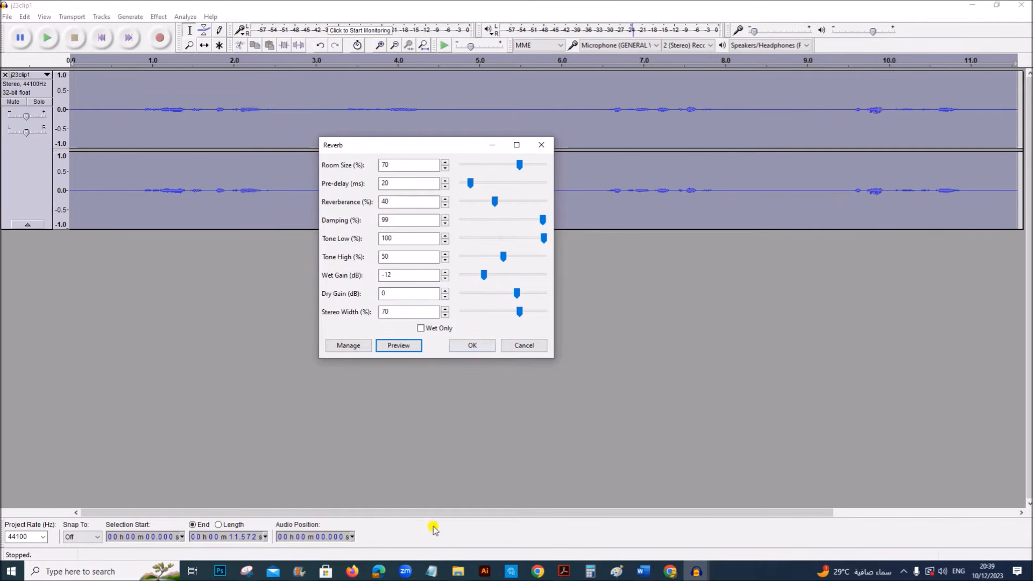
click(471, 346)
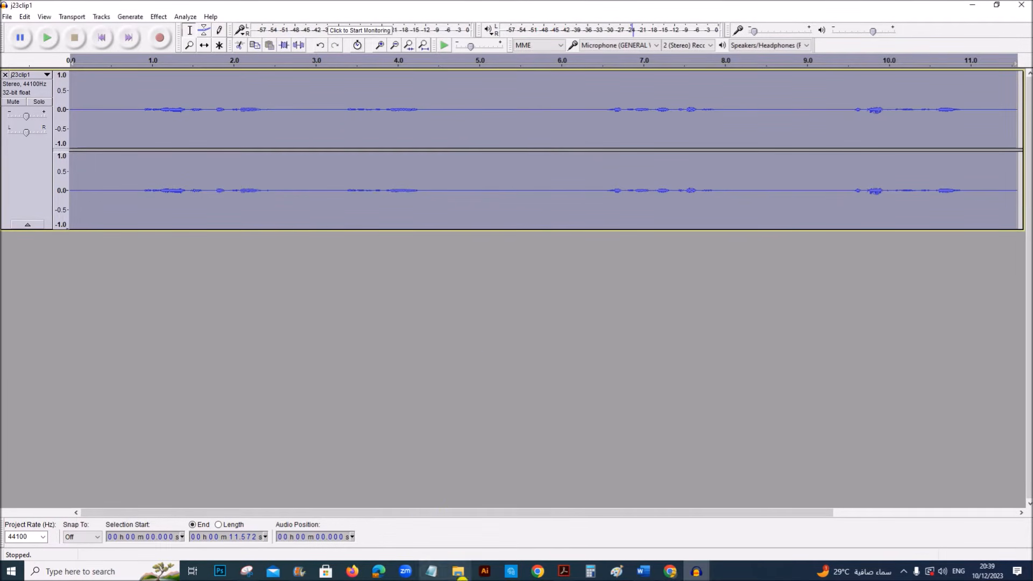
Check the amplification instruction in the exam paper and amplify the whole clip by 18.6 dB in Audacity without allowing clipping.
click(564, 572)
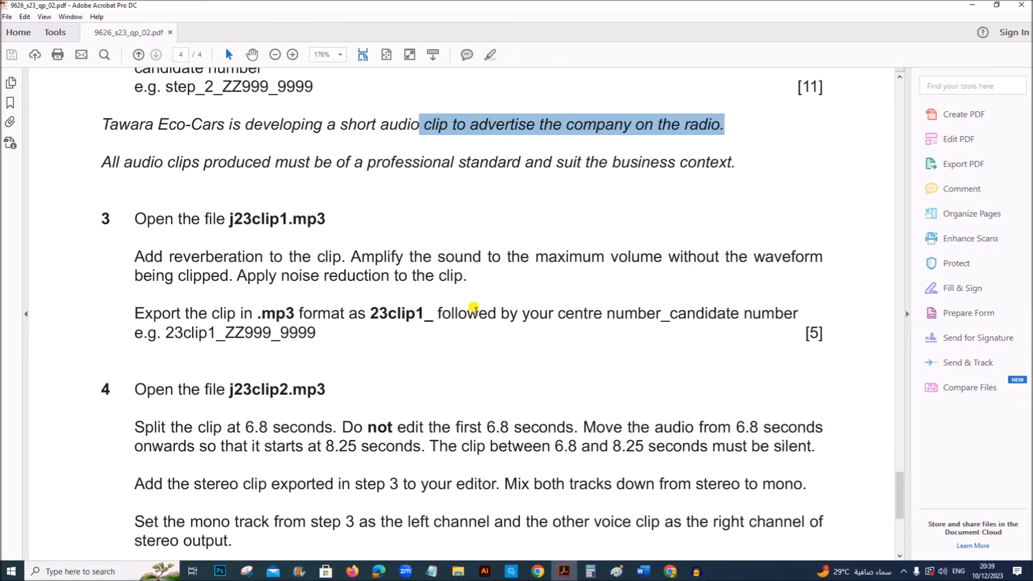
scroll(476, 278, down, 1)
drag(369, 223, 221, 238)
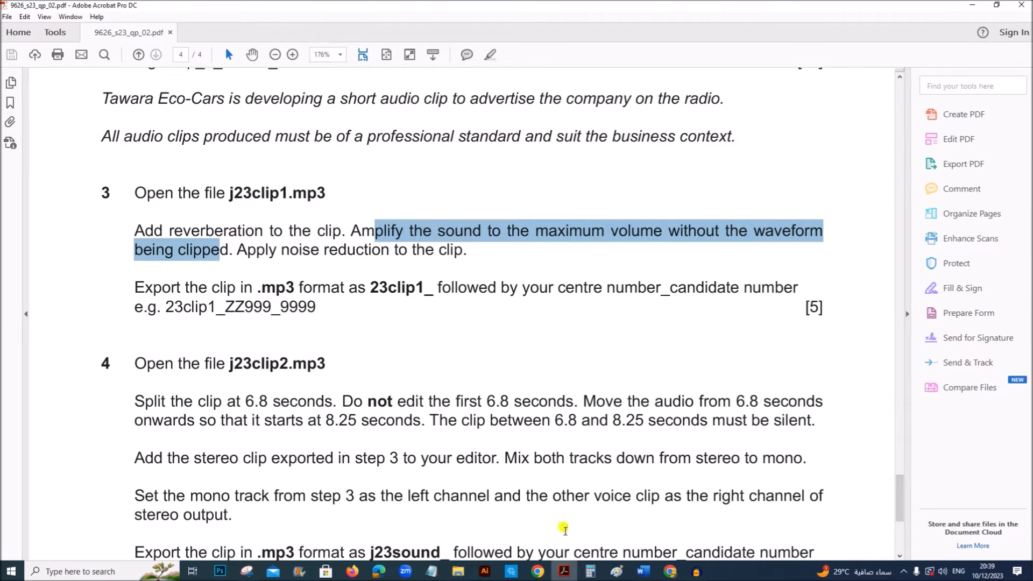
click(696, 571)
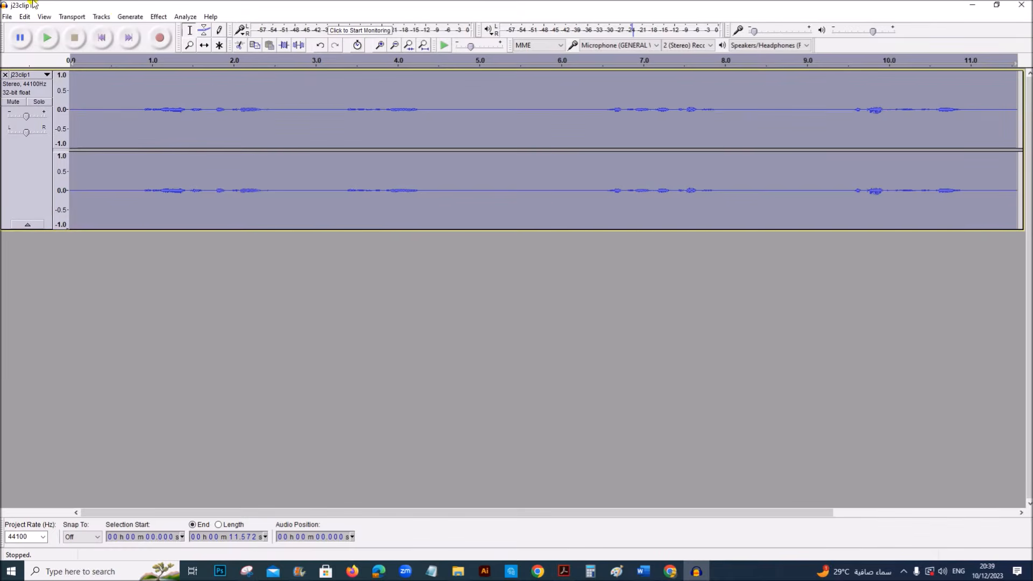
click(163, 21)
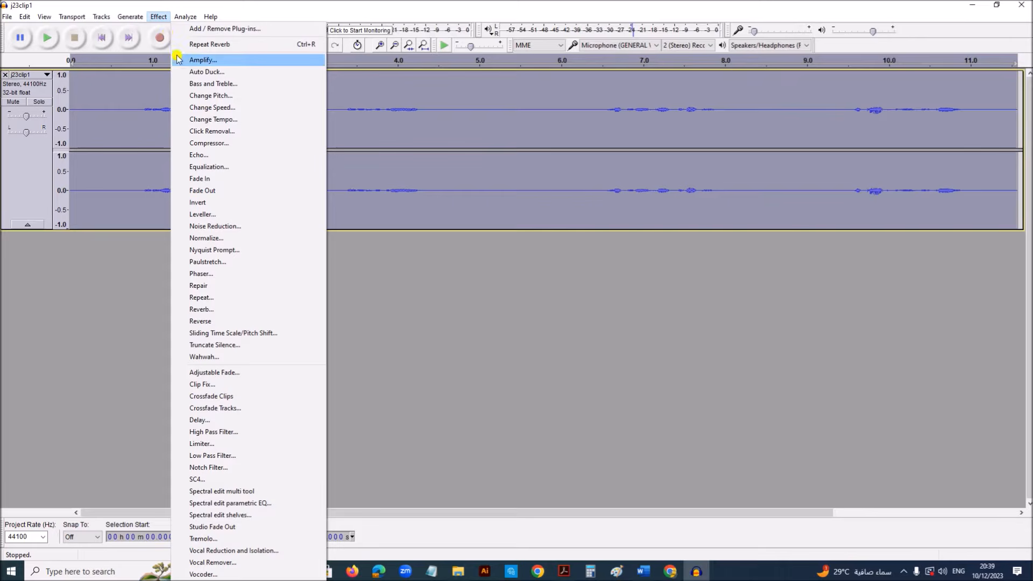
click(198, 61)
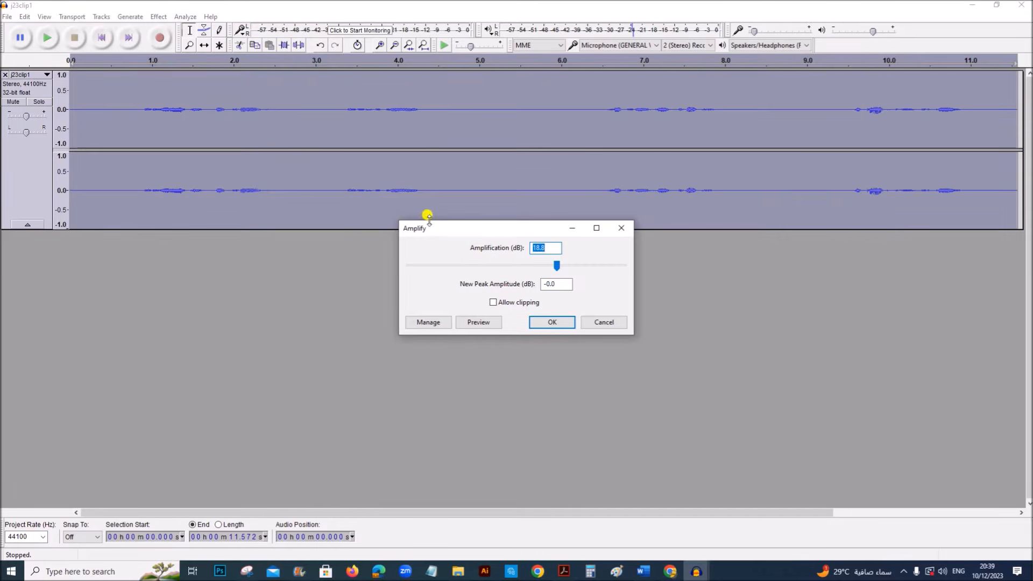
drag(459, 229, 309, 226)
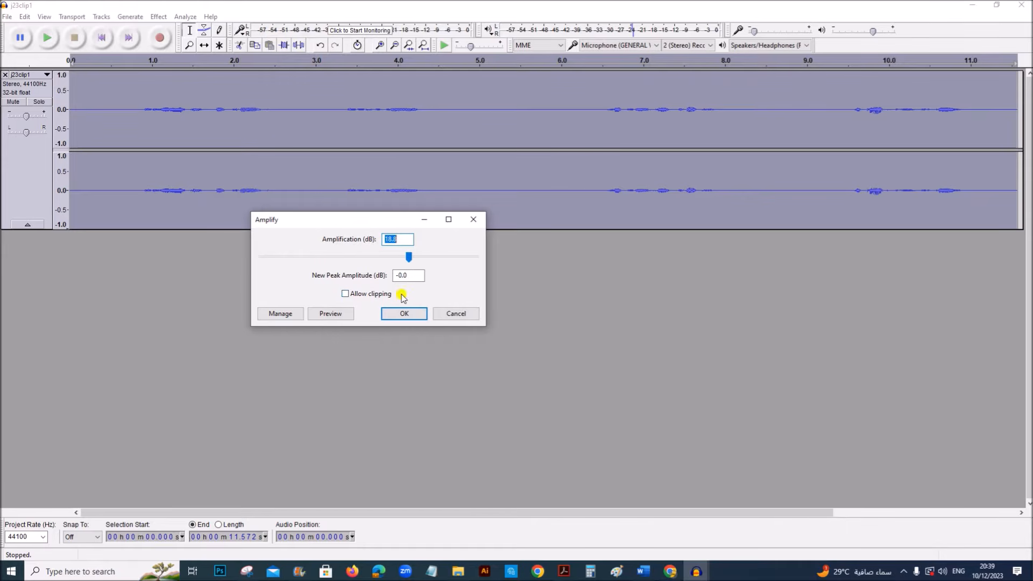
drag(409, 256, 397, 257)
drag(409, 261, 411, 262)
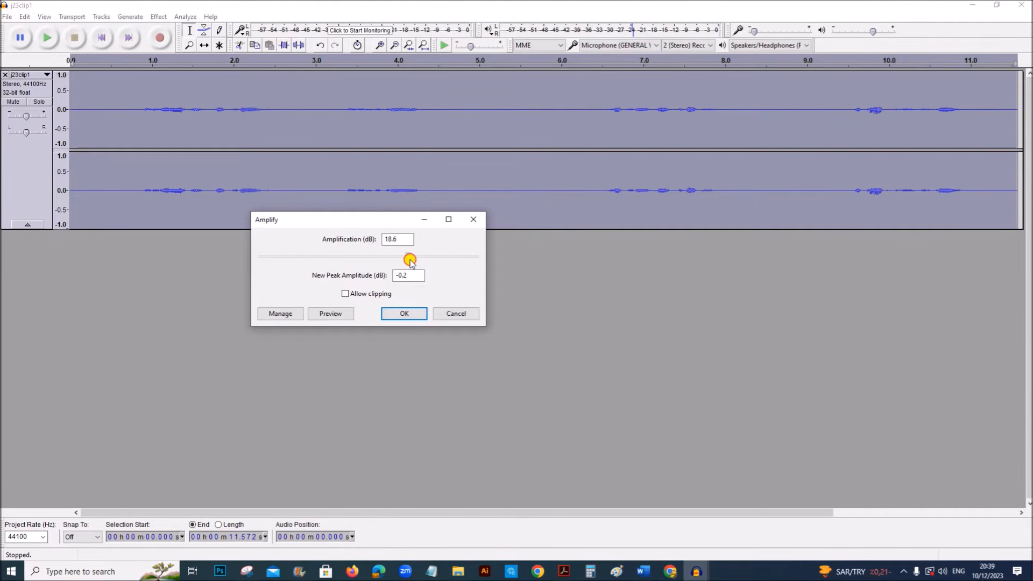
click(405, 314)
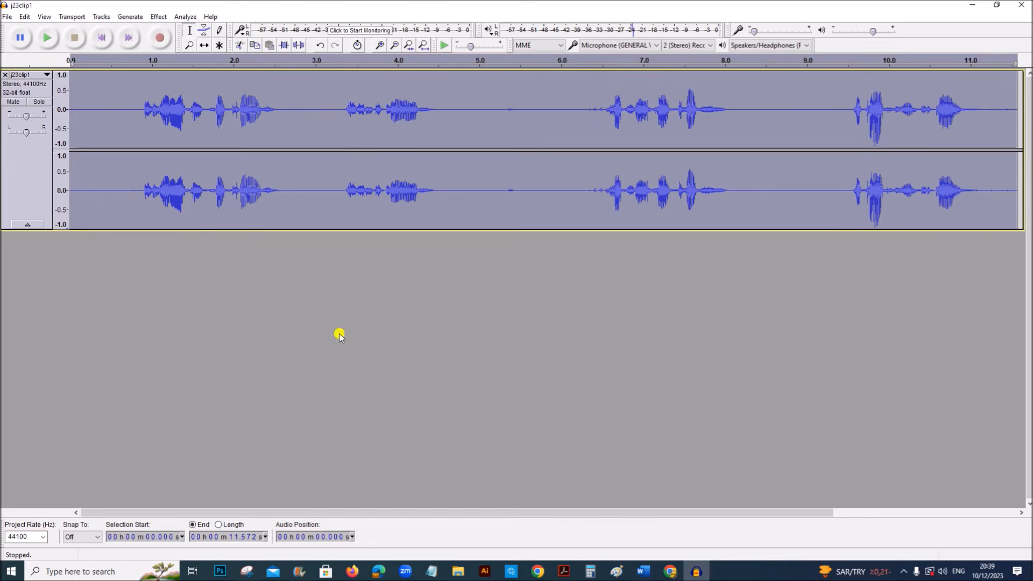
Switch to Acrobat, read the noise reduction instruction in task 3 of the exam paper and return to Audacity.
click(562, 572)
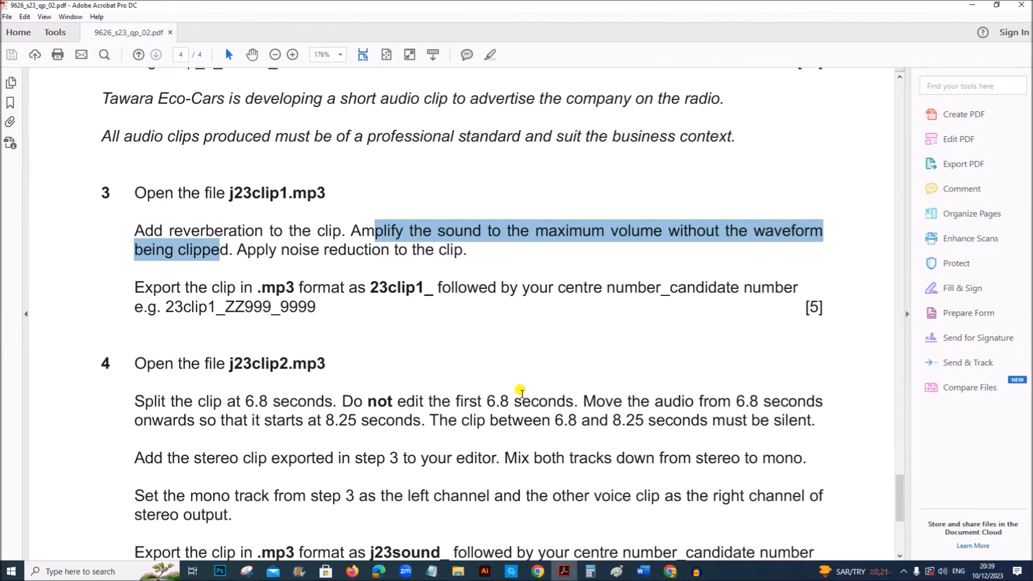
scroll(245, 222, down, 1)
click(246, 222)
drag(246, 223, 466, 224)
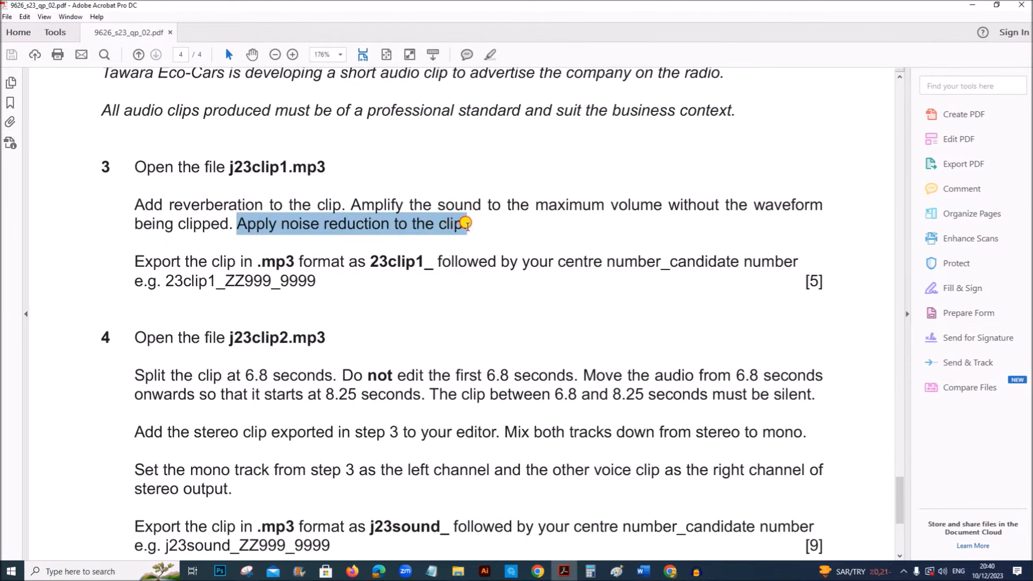
click(696, 571)
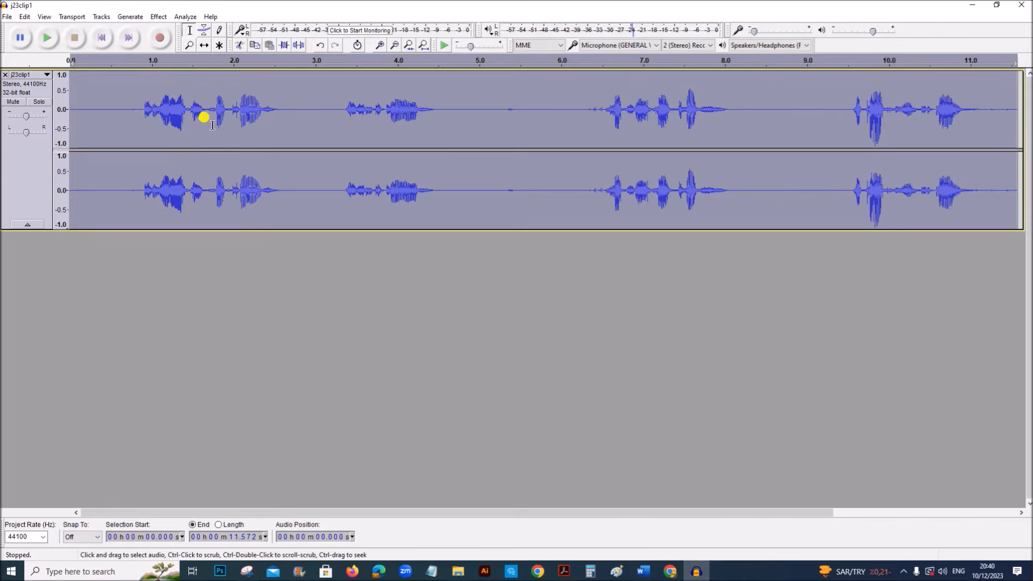
Try selecting the silent stretches before and between the spoken phrases as possible noise samples.
click(98, 114)
drag(71, 105, 142, 113)
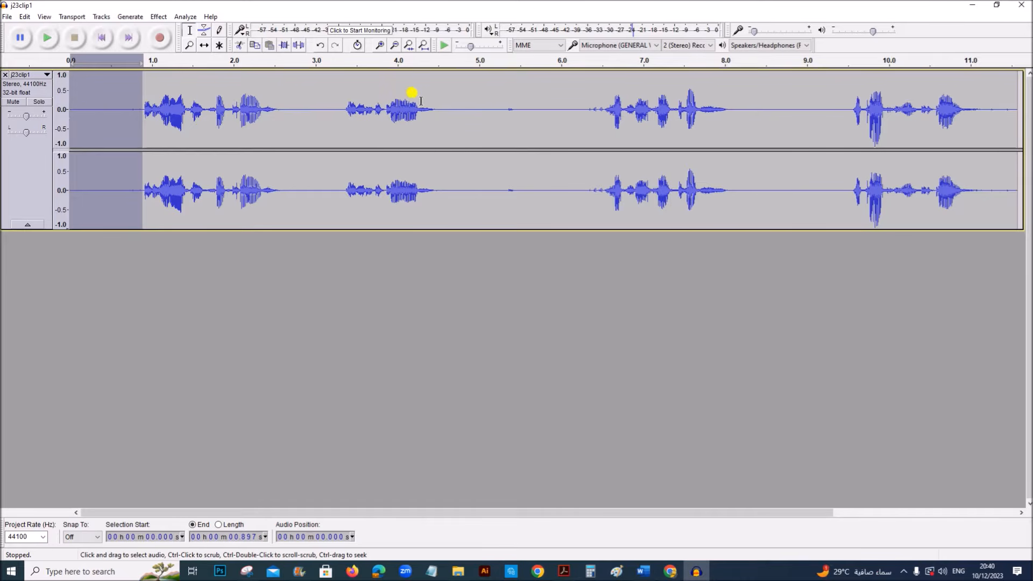
drag(437, 108, 594, 112)
drag(285, 102, 341, 127)
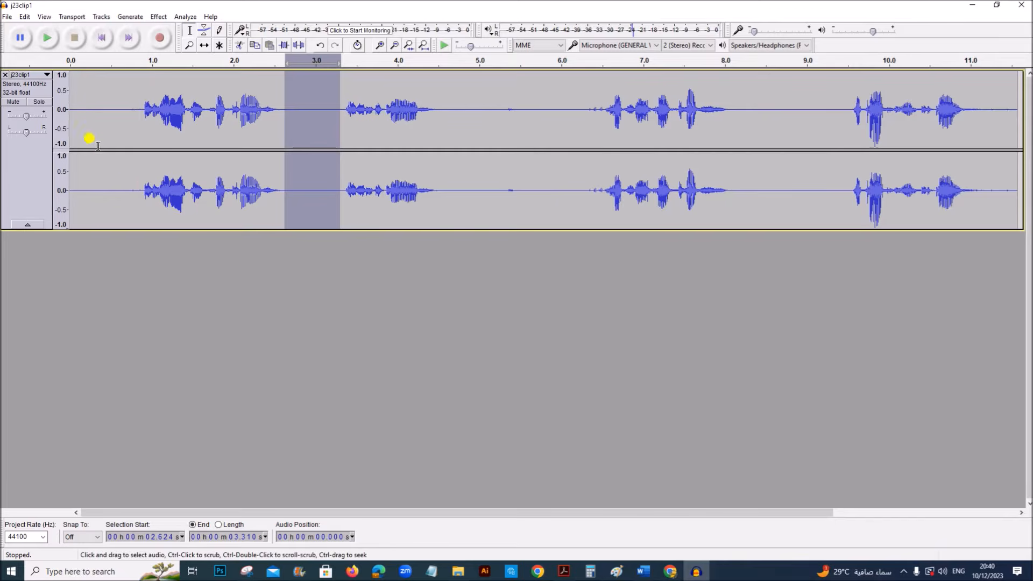
Select the silence from about 0.11 to 0.59 seconds and capture it as the noise profile for Noise Reduction.
drag(79, 108, 118, 116)
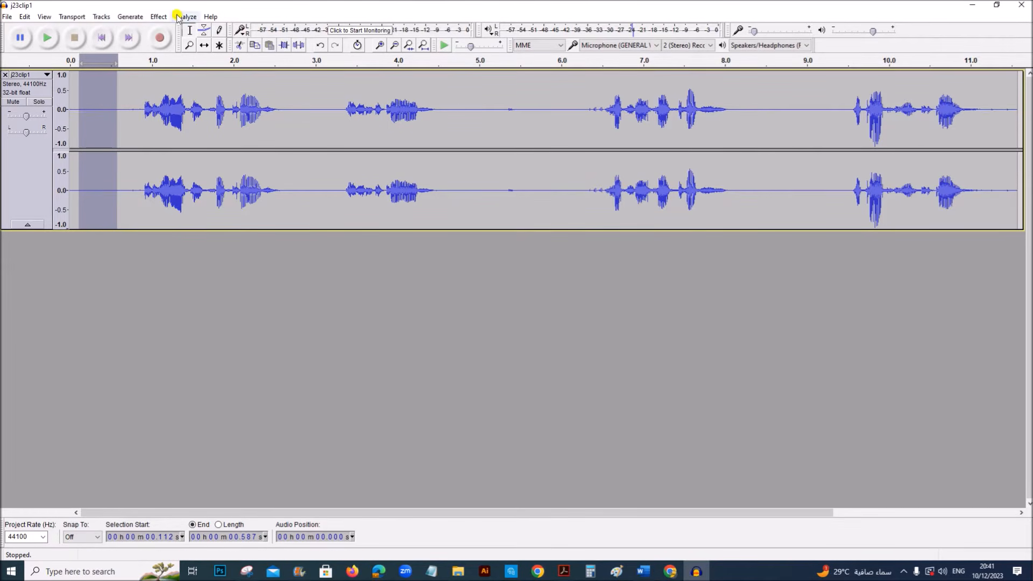
click(157, 17)
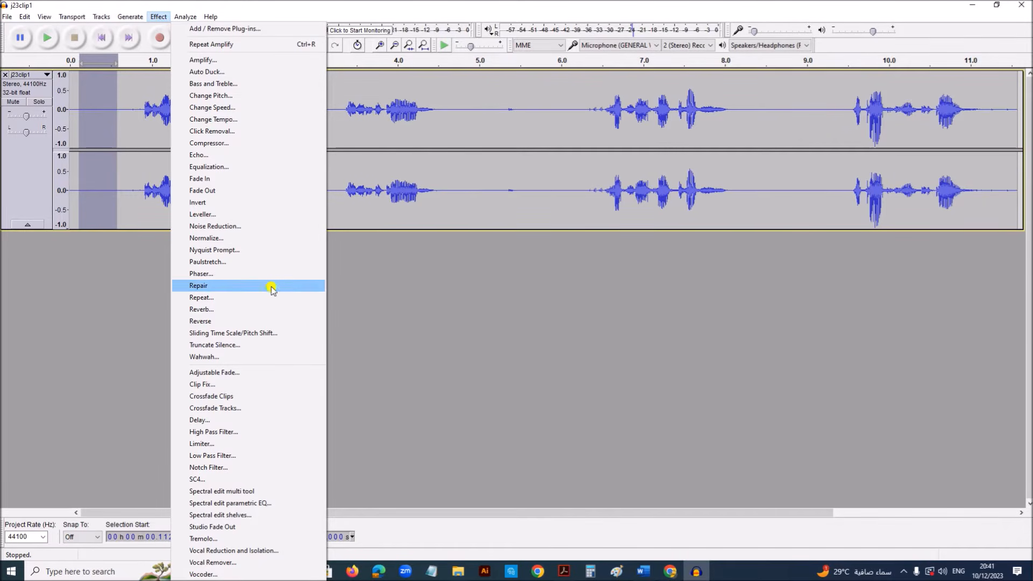
click(246, 229)
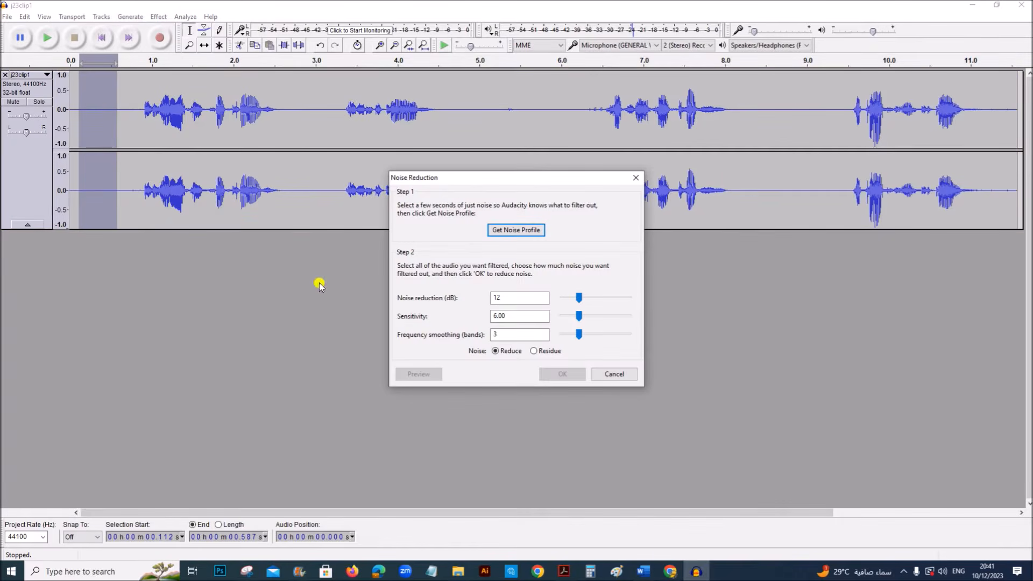
drag(459, 186, 383, 182)
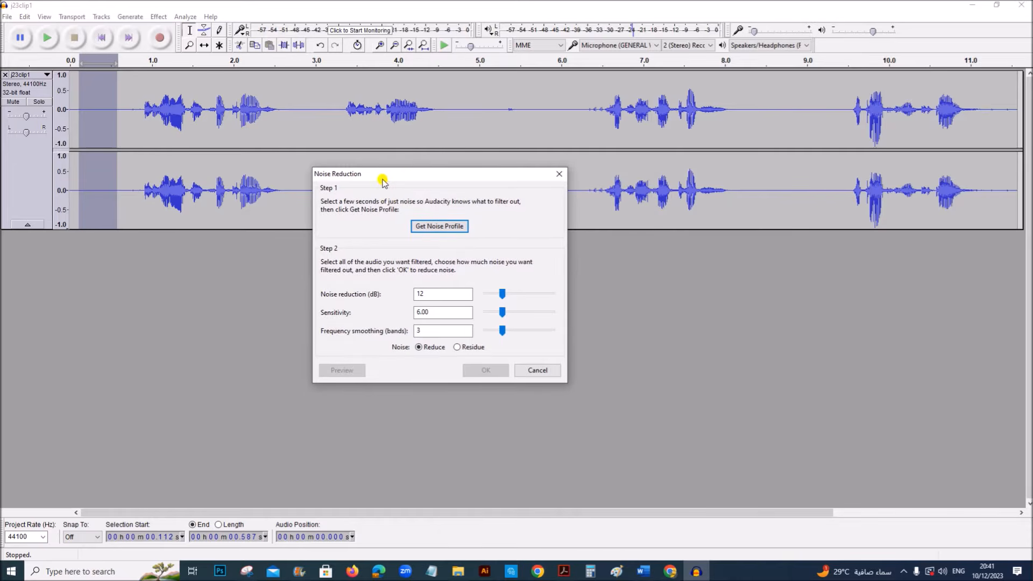
click(442, 230)
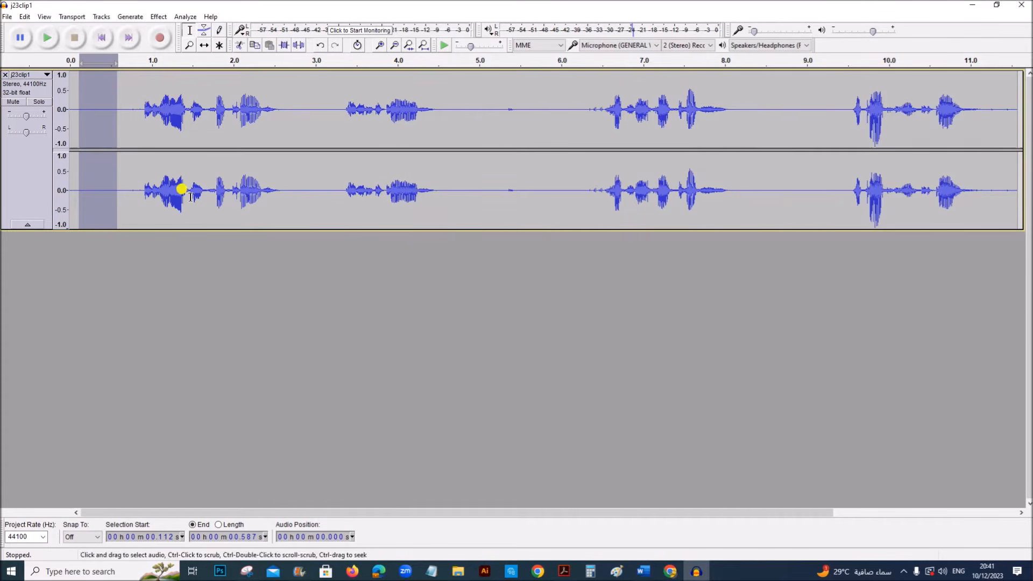
Select the whole clip, set Noise Reduction to 14 dB, preview the effect and apply it.
click(188, 264)
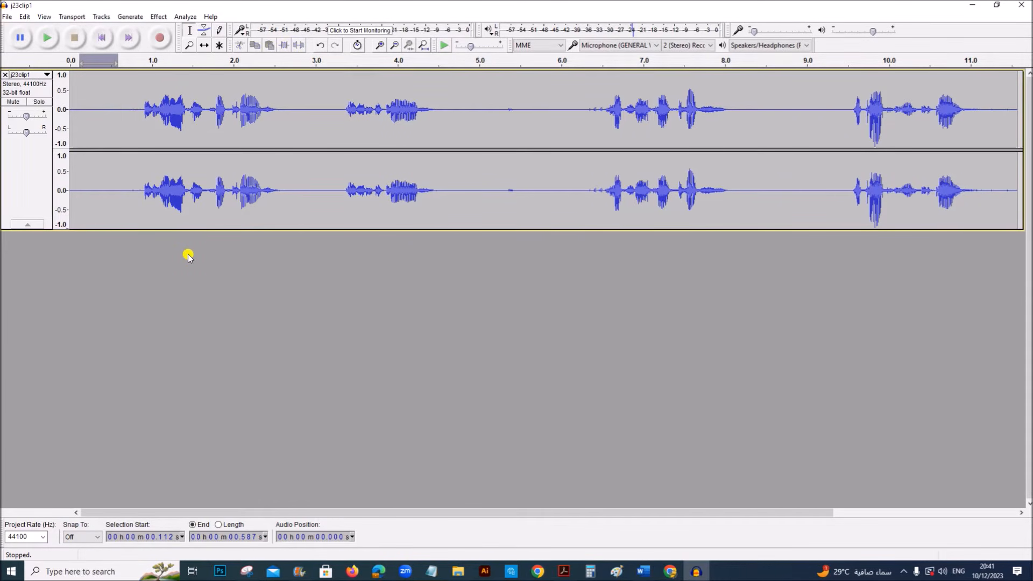
key(ctrl+a)
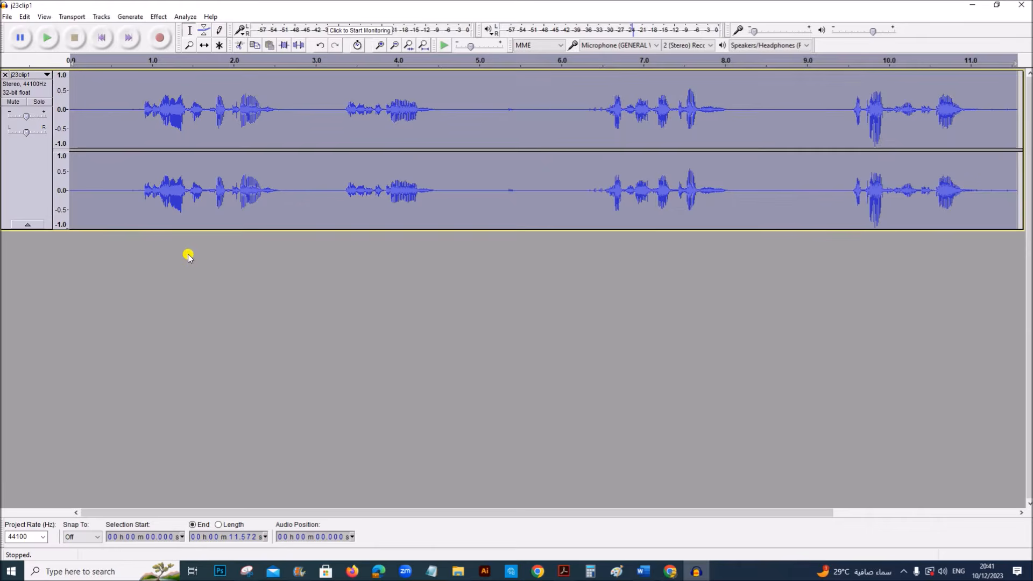
click(161, 16)
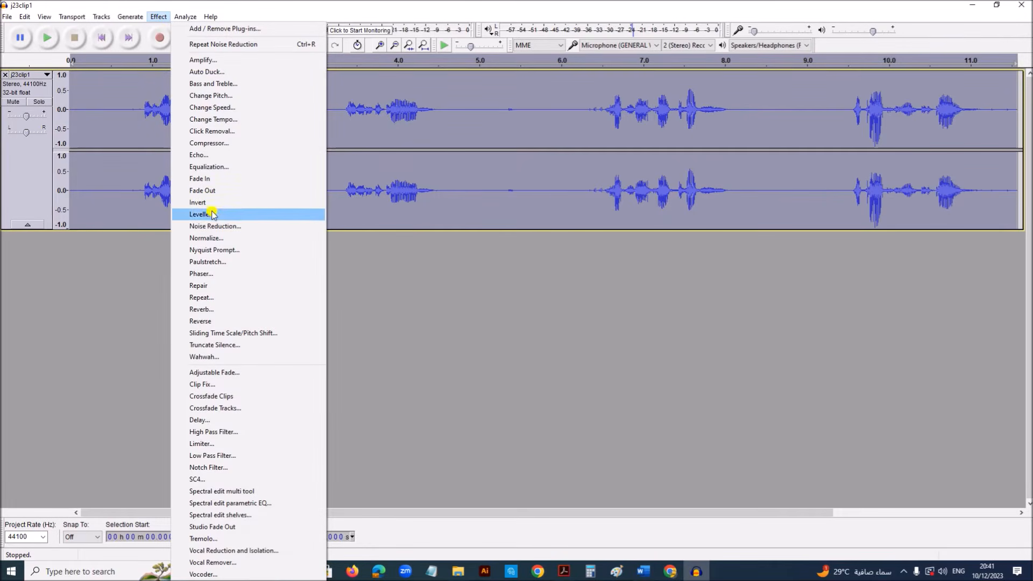
click(230, 227)
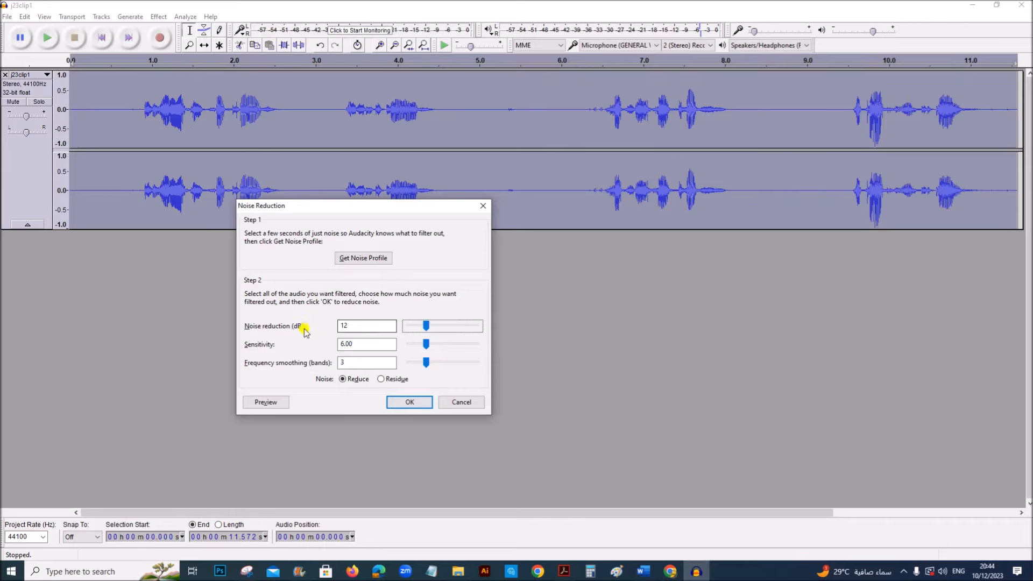
click(351, 326)
click(426, 327)
click(272, 403)
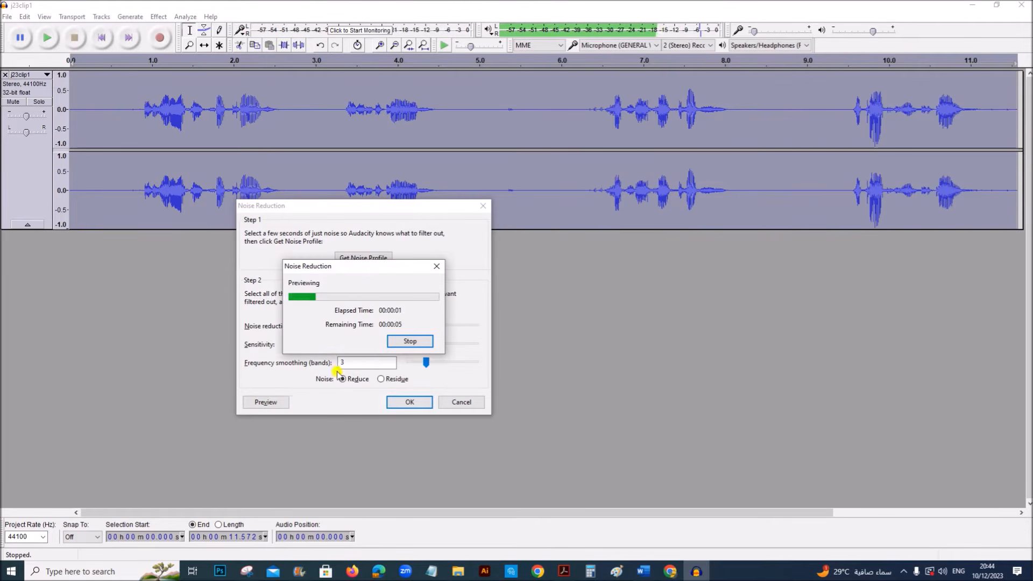
click(398, 342)
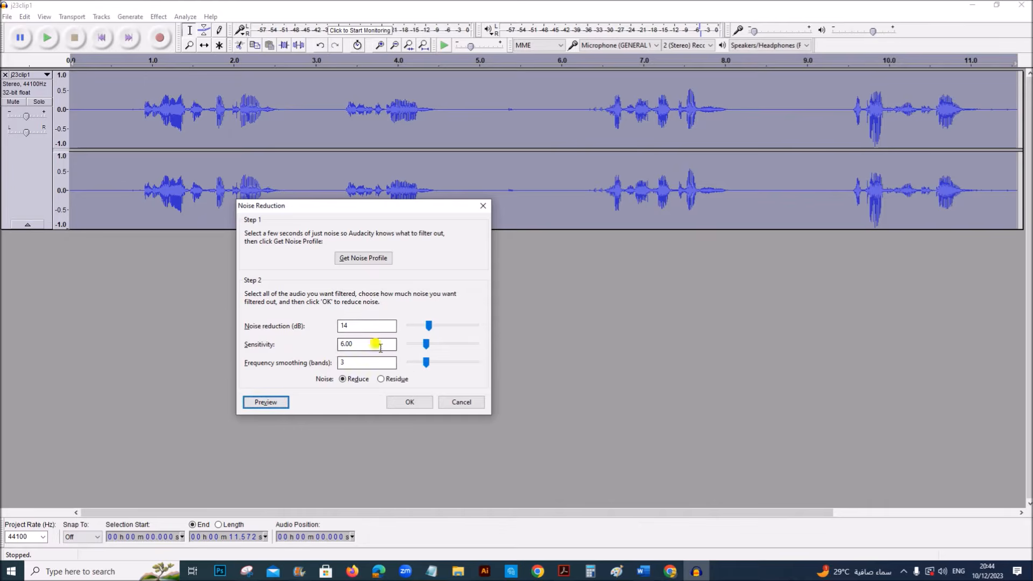
click(415, 407)
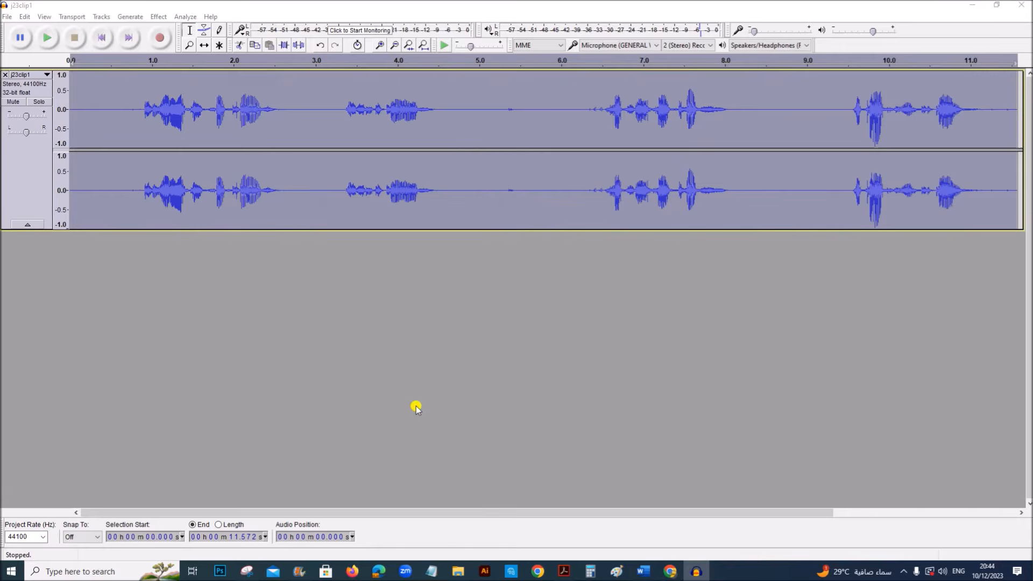
Check the export instruction in the exam paper and export the clip as an MP3 named 23clip1_ followed by the centre and candidate numbers.
click(564, 572)
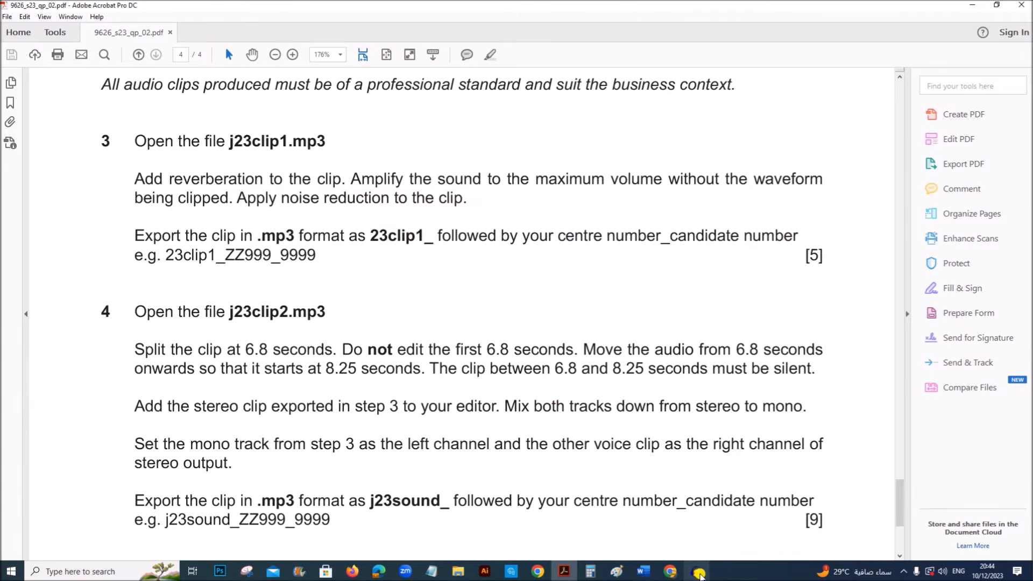
click(697, 573)
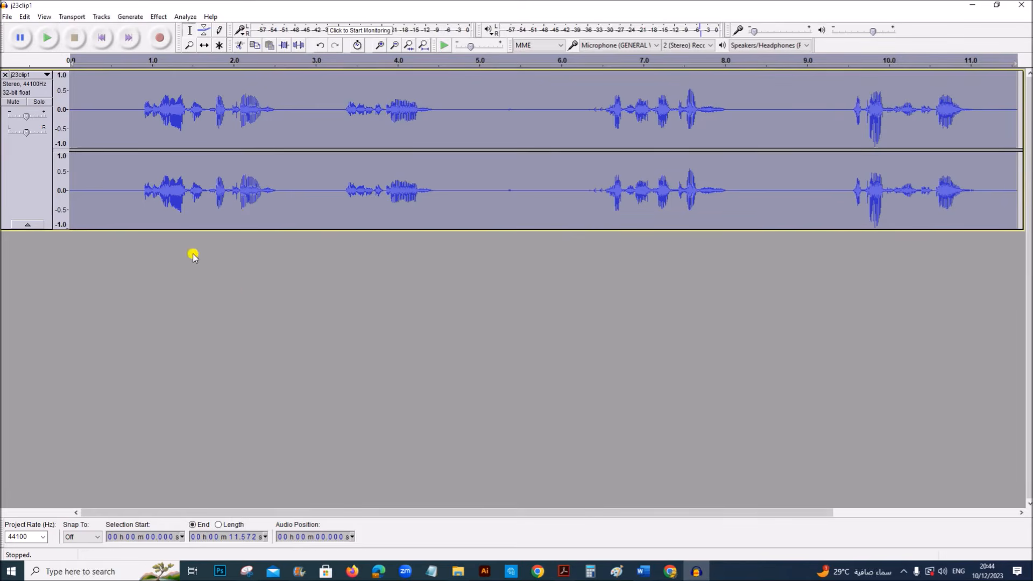
click(11, 20)
click(55, 167)
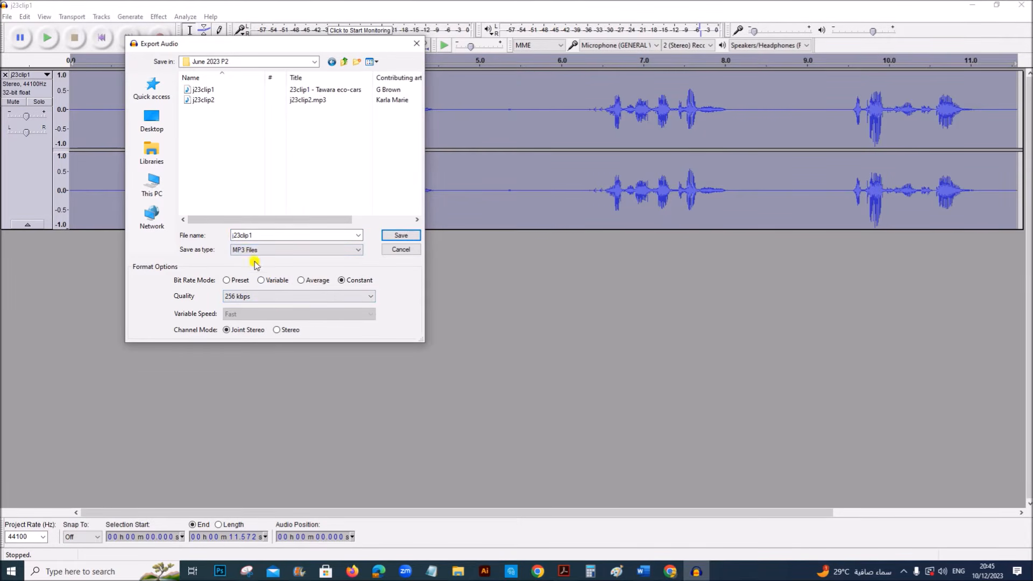
double_click(234, 235)
click(241, 232)
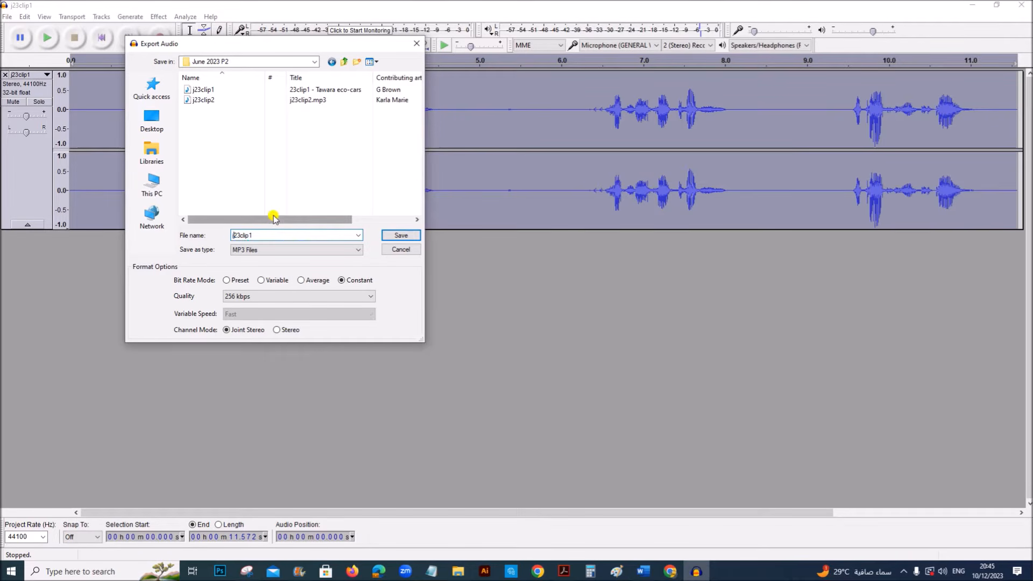
click(277, 235)
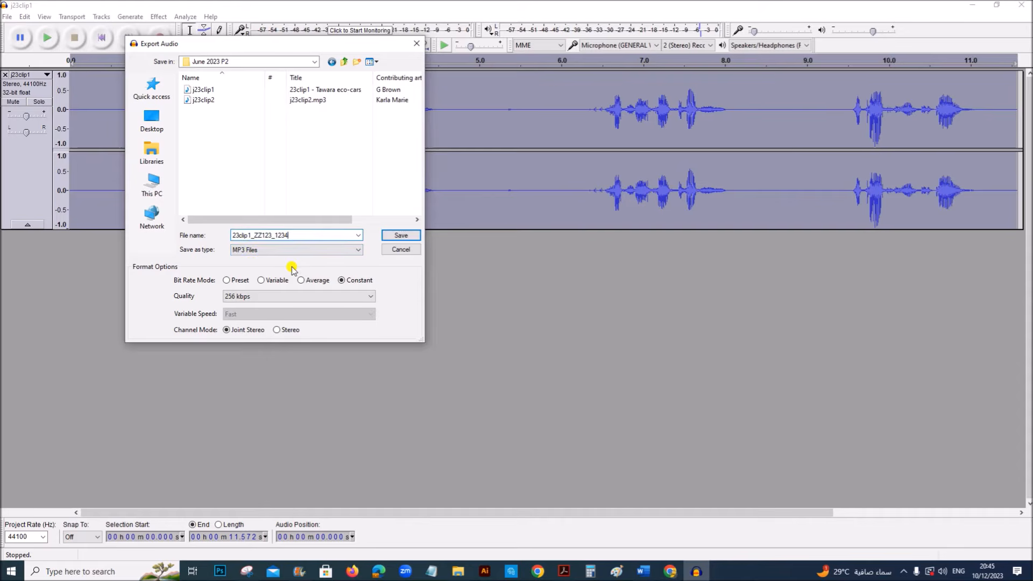
click(400, 237)
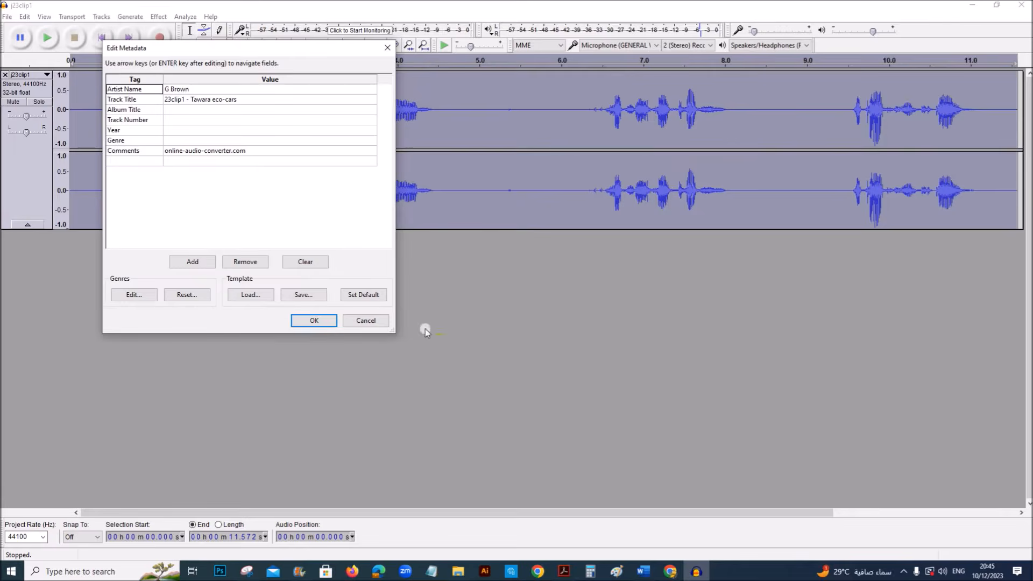
click(314, 321)
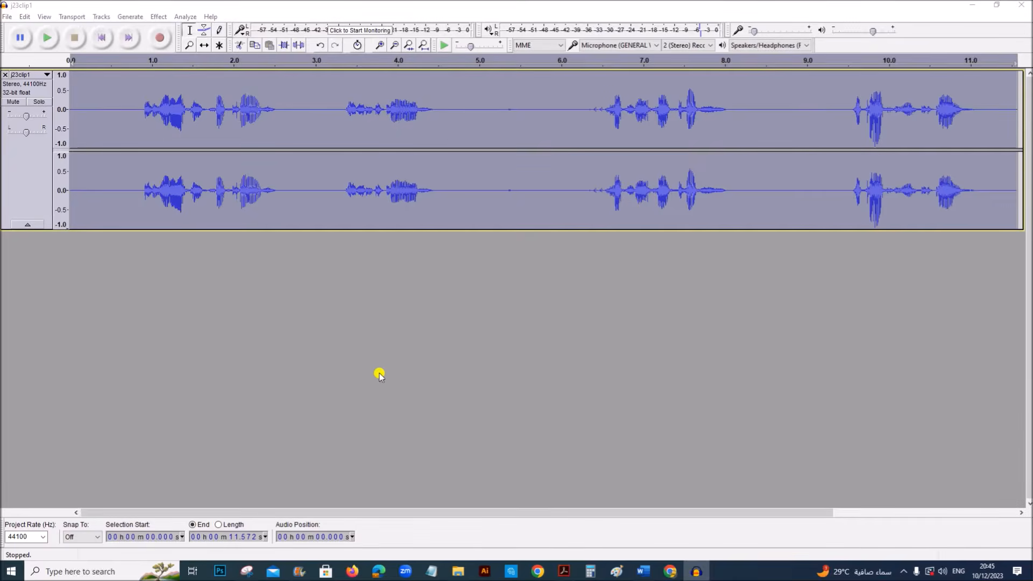
Check task 4 in the exam paper, close the j23clip1 track and import j23clip2 from the June 2023 P2 folder into Audacity.
key(alt+Tab)
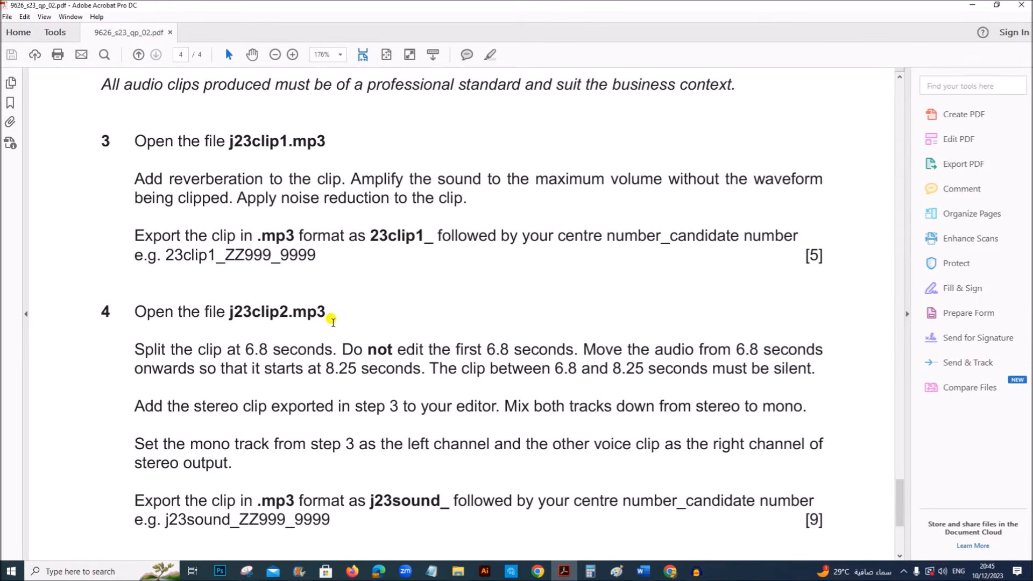
key(alt+Tab)
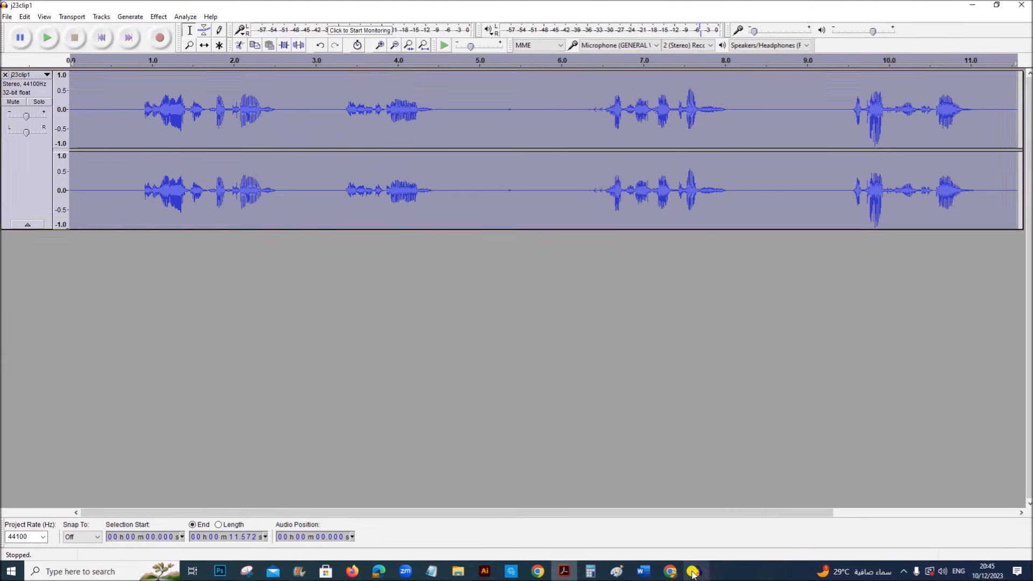
click(6, 78)
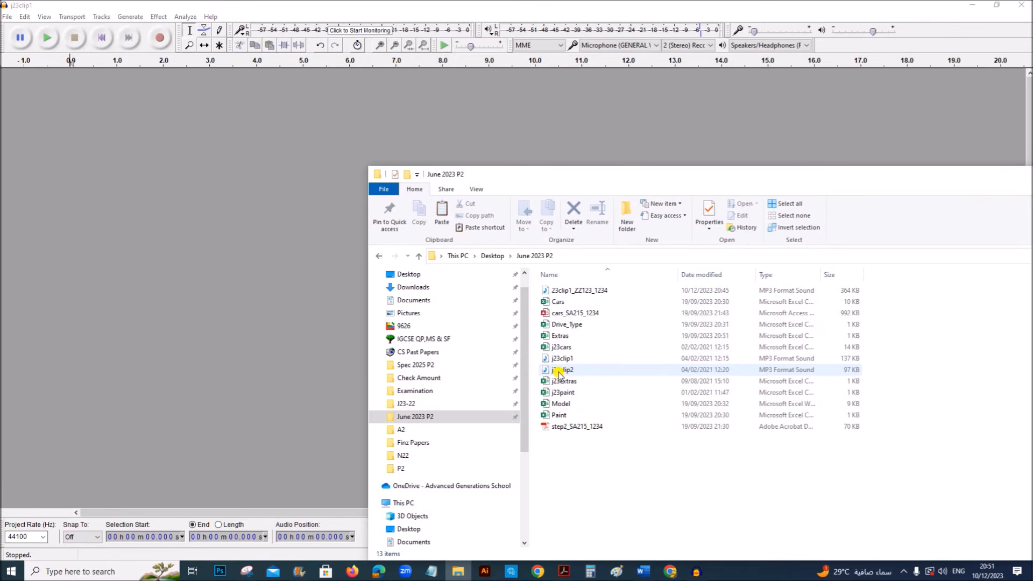
drag(560, 374, 192, 237)
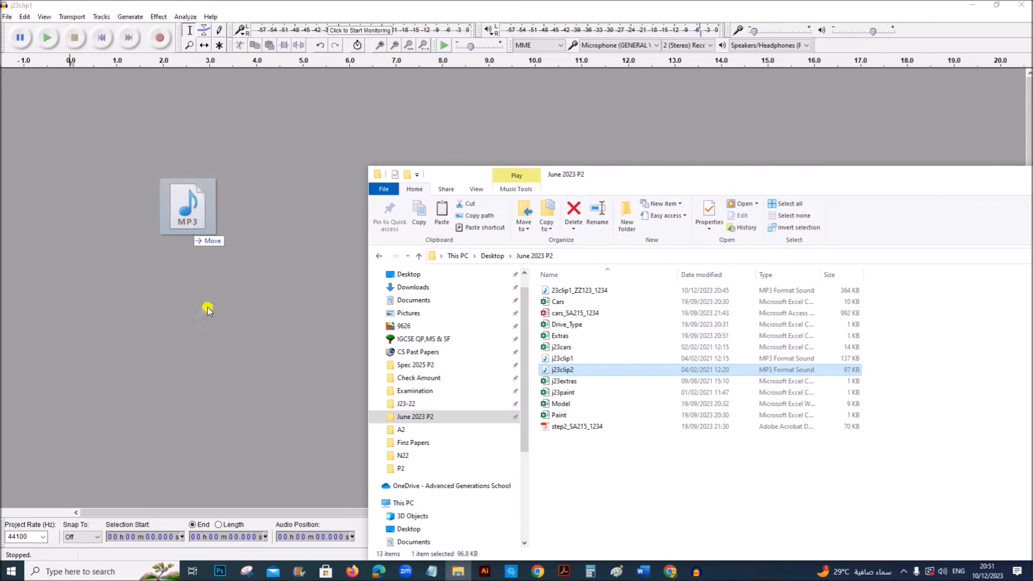
Switch to Acrobat, read the task 4 instruction on where to split the clip and return to Audacity.
click(564, 572)
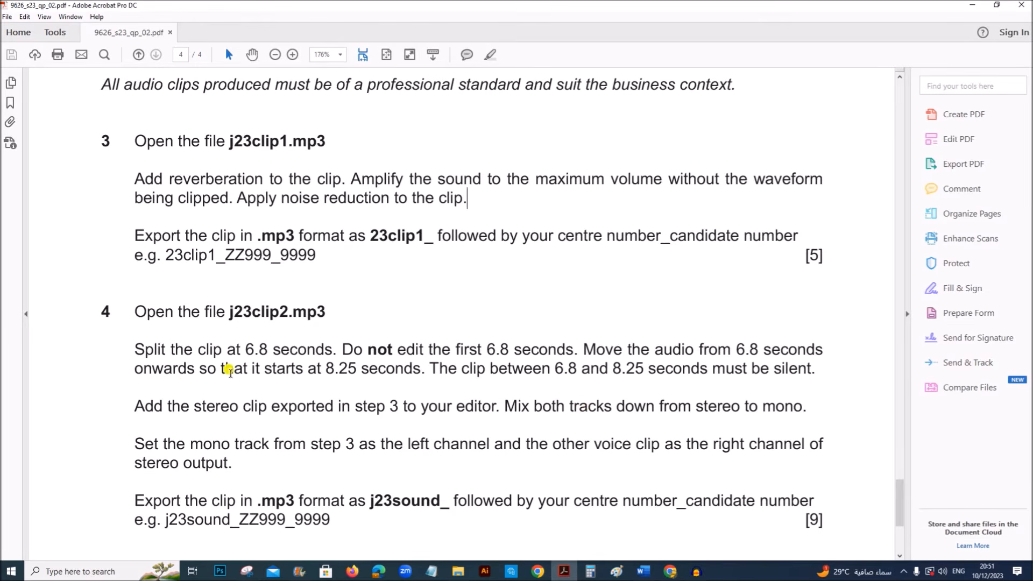
drag(201, 347, 304, 347)
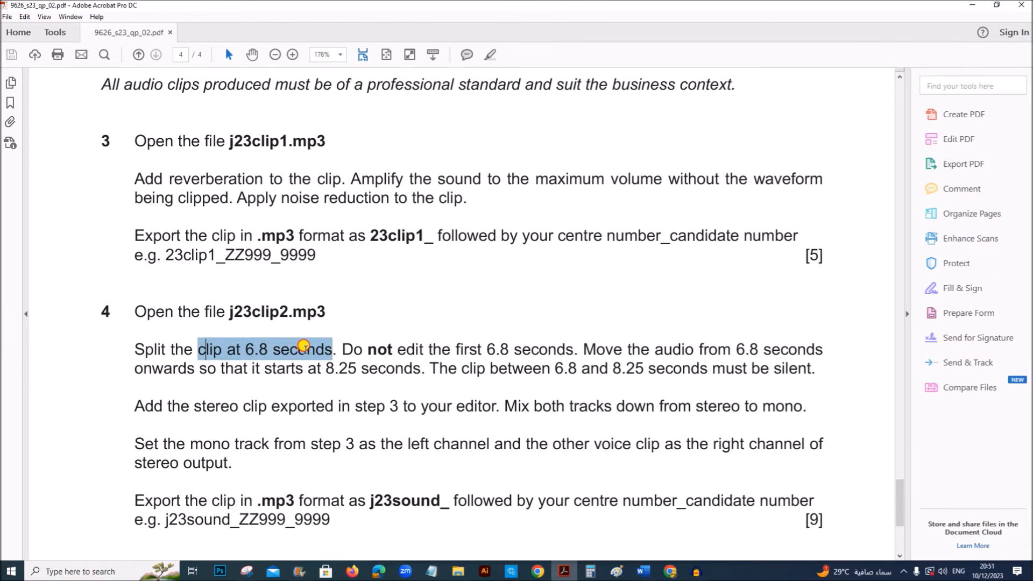
drag(307, 346, 518, 340)
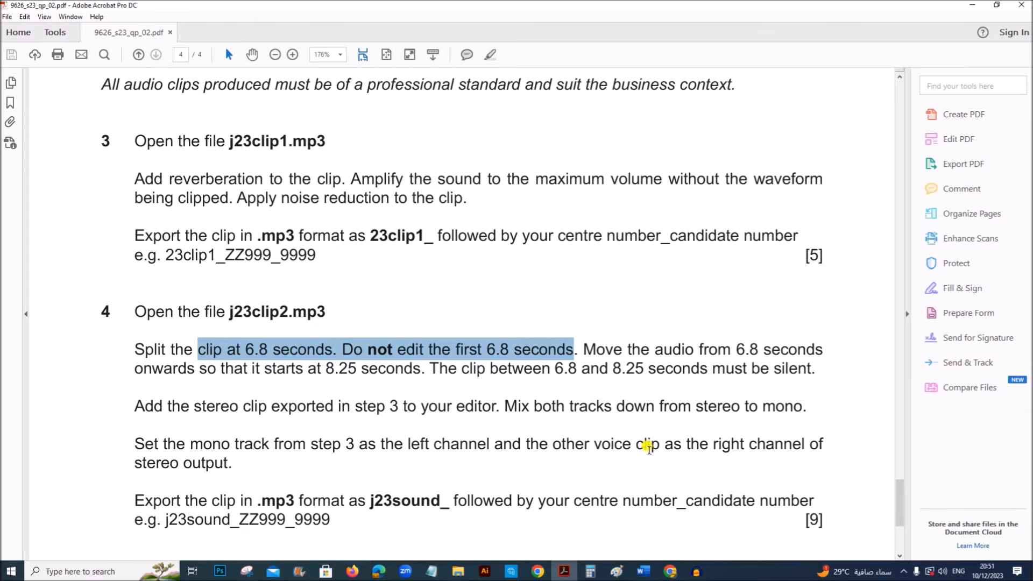
click(696, 572)
Place the cursor at about 6.803 seconds in the j23clip2 track.
drag(682, 511, 901, 507)
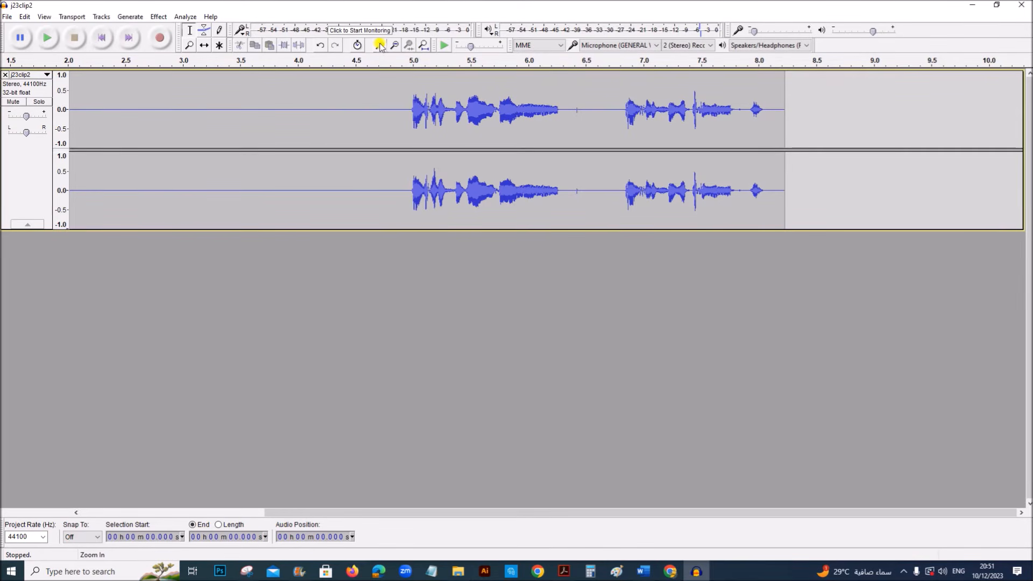
click(381, 44)
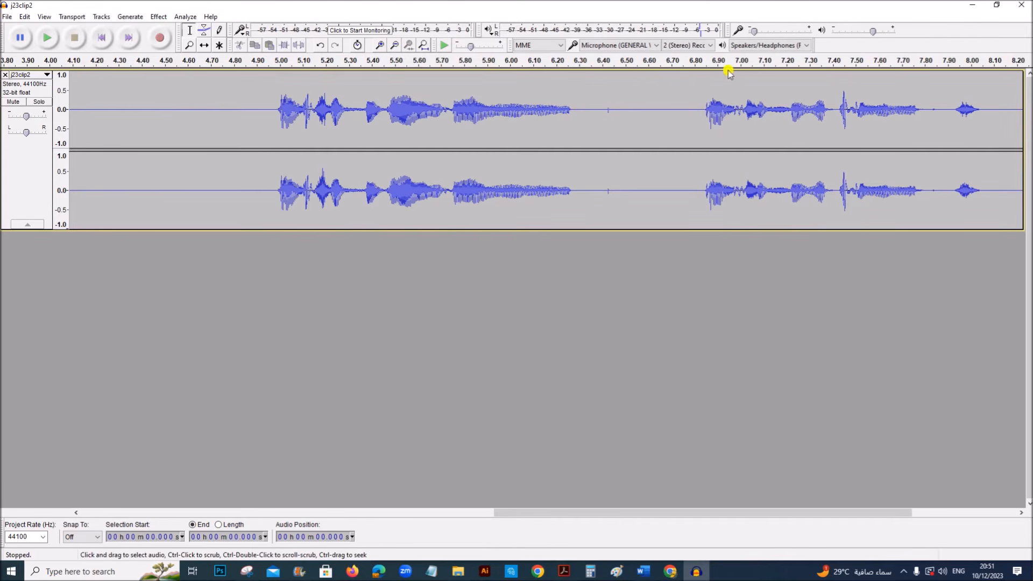
click(697, 80)
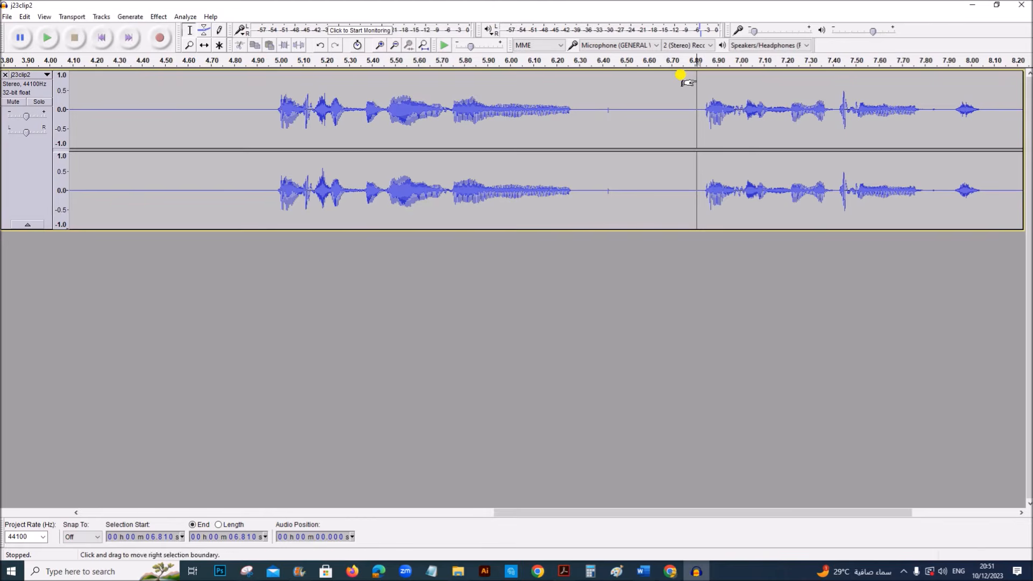
click(696, 71)
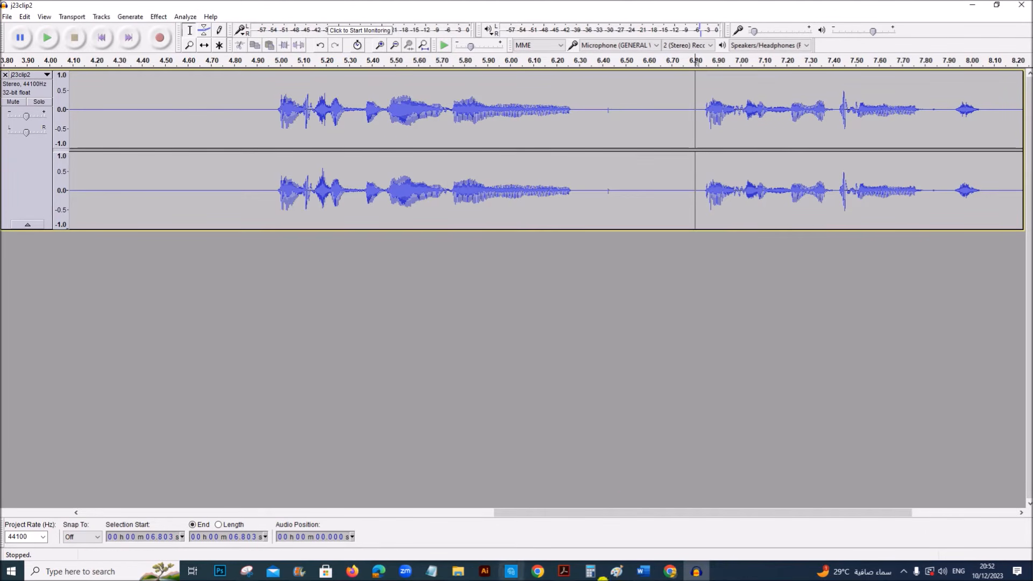
Split the j23clip2 clip at the cursor position of 6.803 seconds.
click(25, 17)
mouse_move(60, 147)
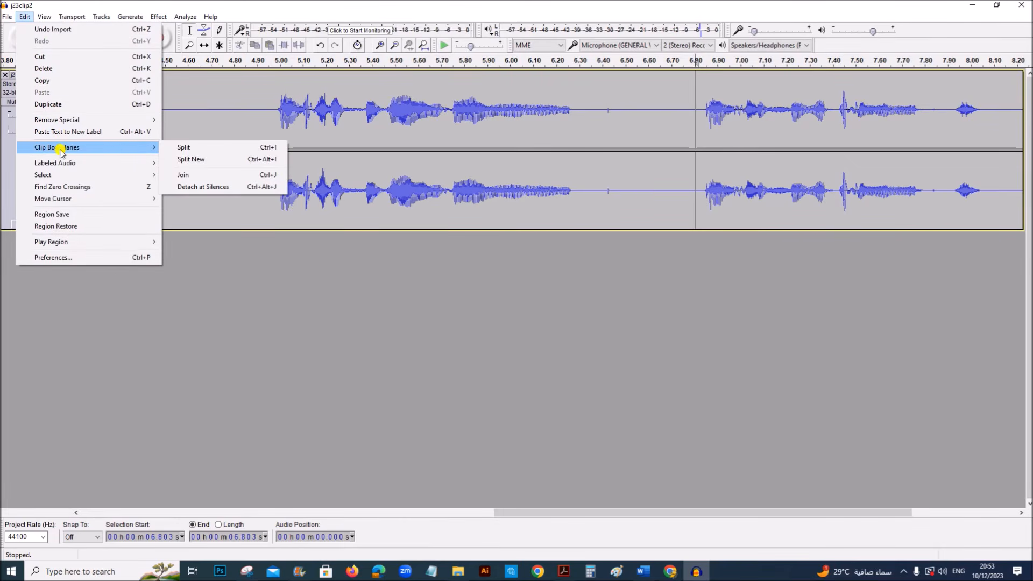
click(193, 148)
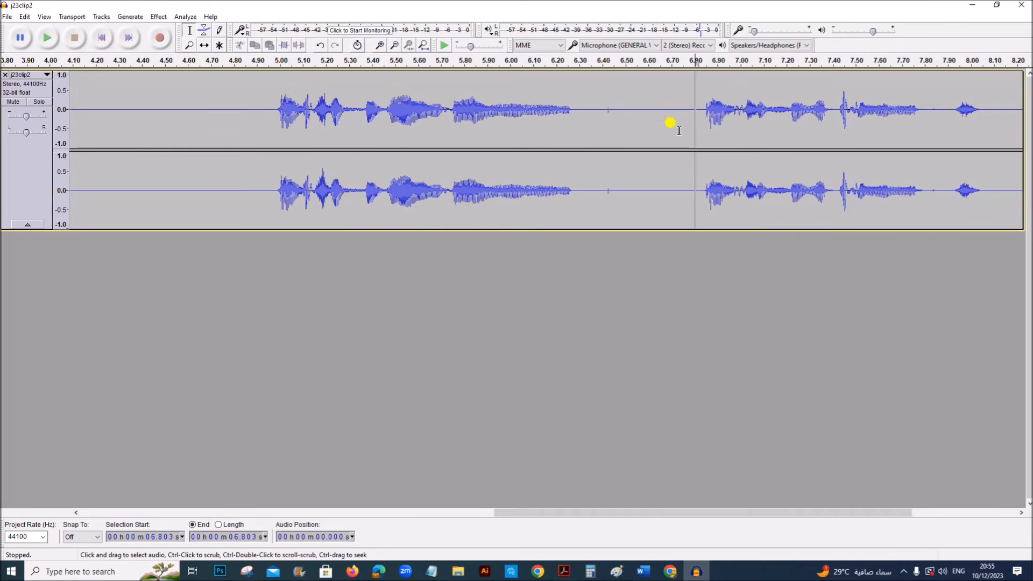
Switch to Acrobat, read the task 4 instruction on moving the audio after the split, and return to Audacity.
click(565, 569)
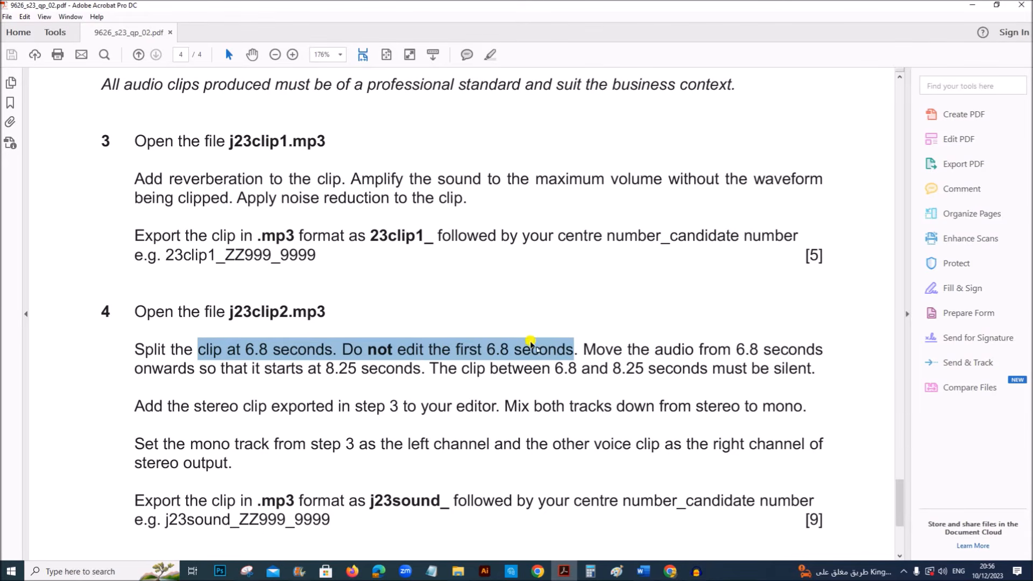
drag(583, 349, 415, 367)
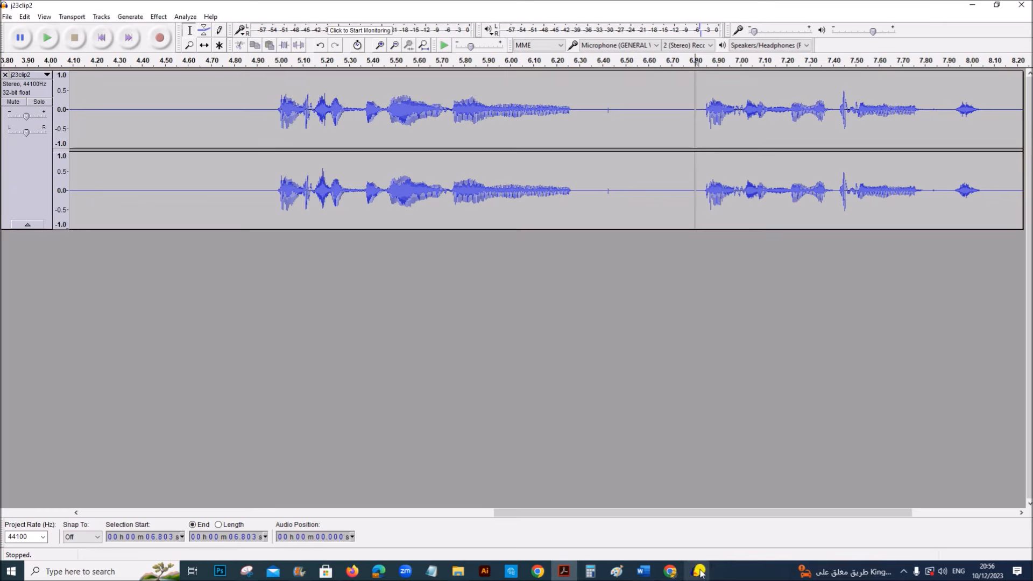
click(696, 571)
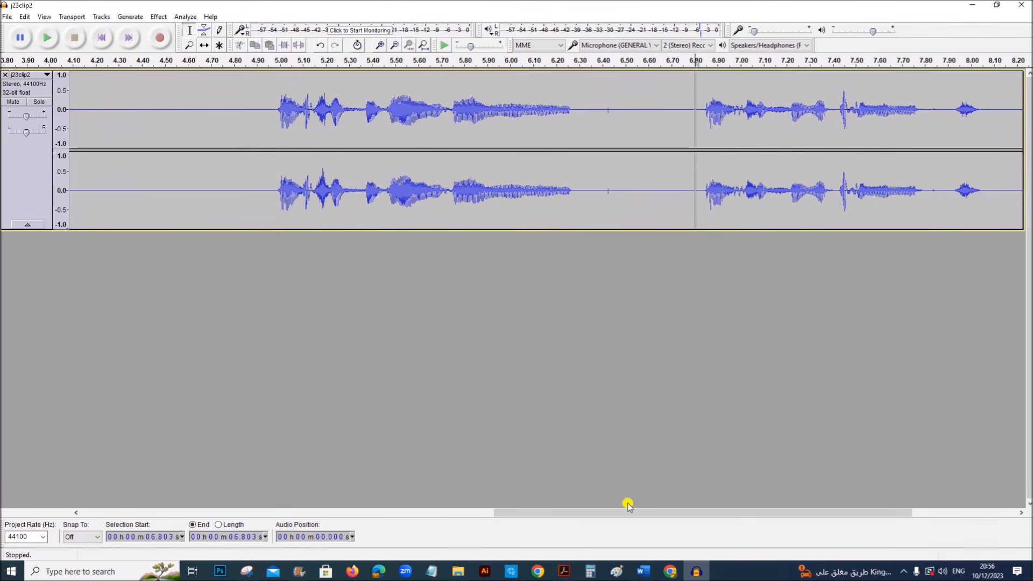
Shift the second part of j23clip2 to start at about 8.25 seconds and place the cursor at its start to check the position.
drag(590, 512, 650, 515)
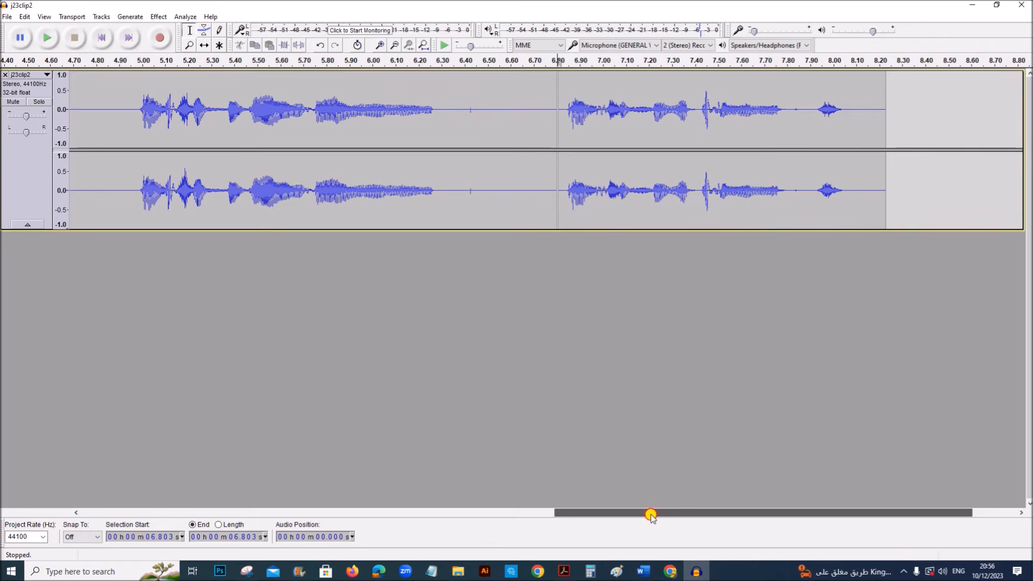
click(203, 45)
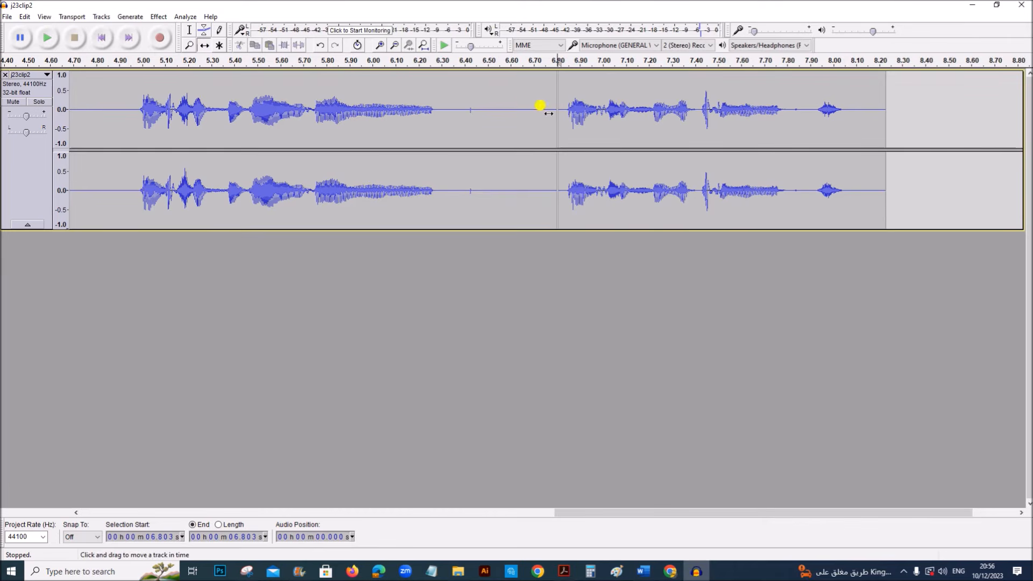
drag(586, 110, 809, 121)
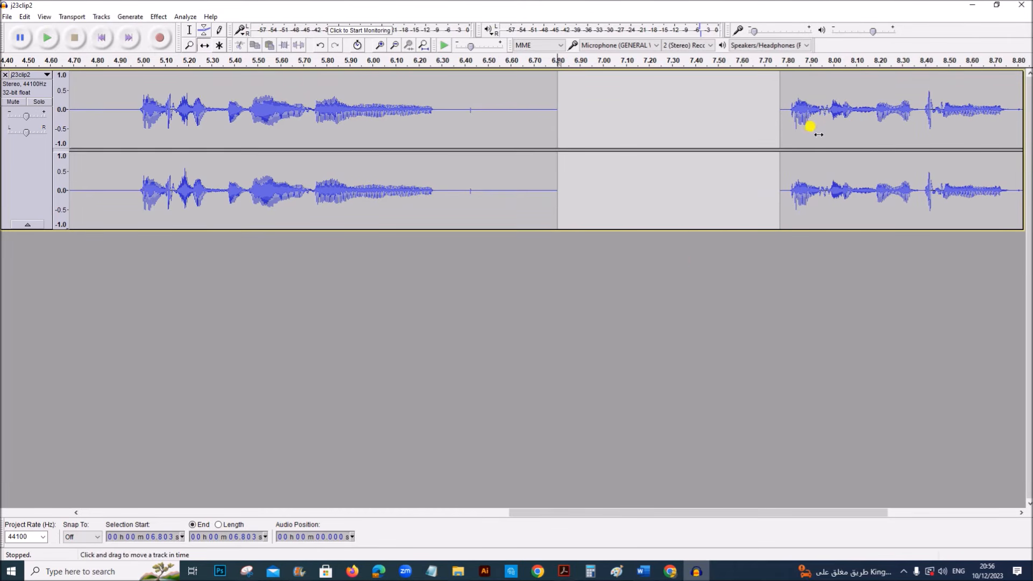
drag(520, 512, 624, 512)
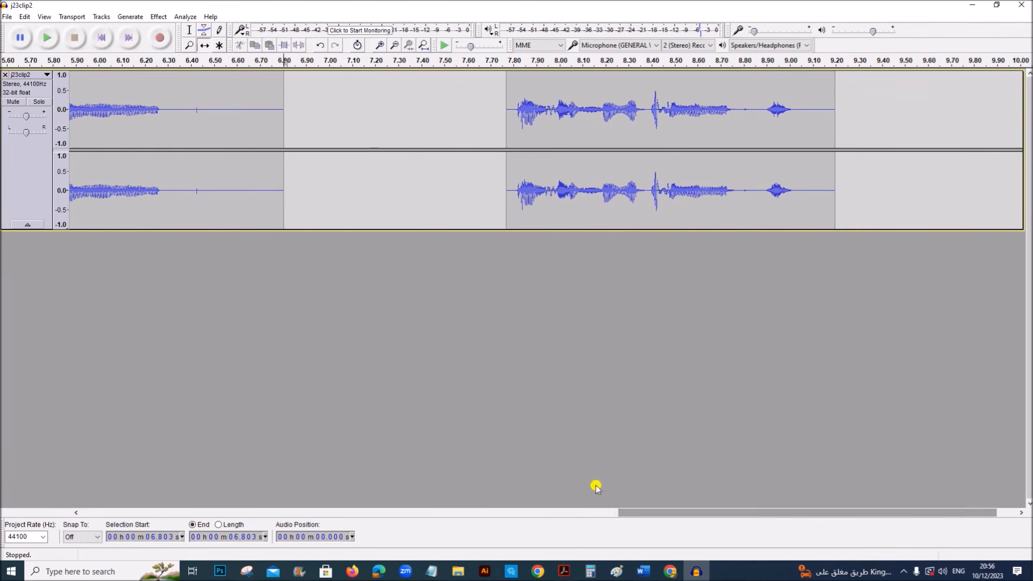
drag(566, 123, 671, 129)
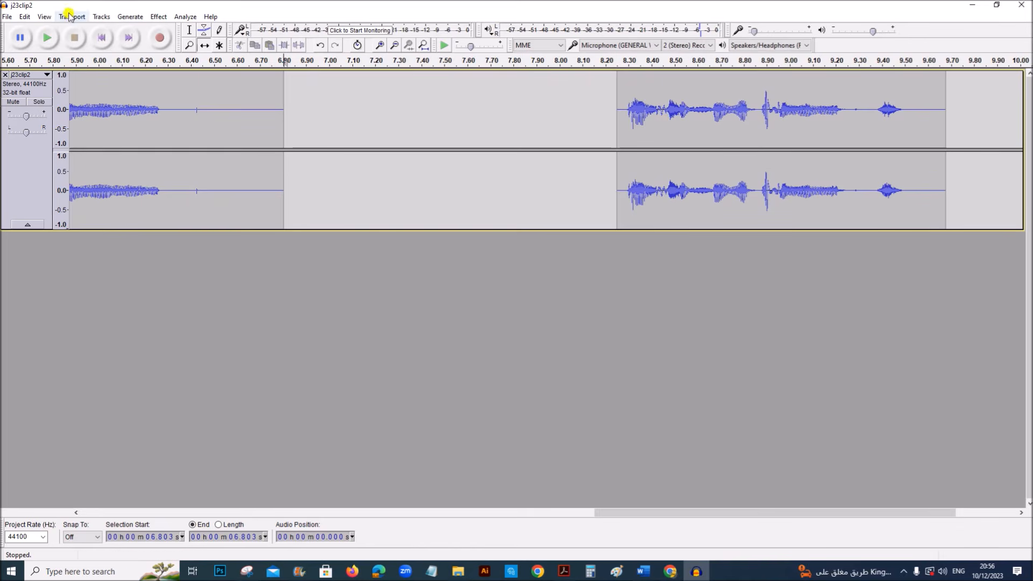
click(189, 31)
click(618, 143)
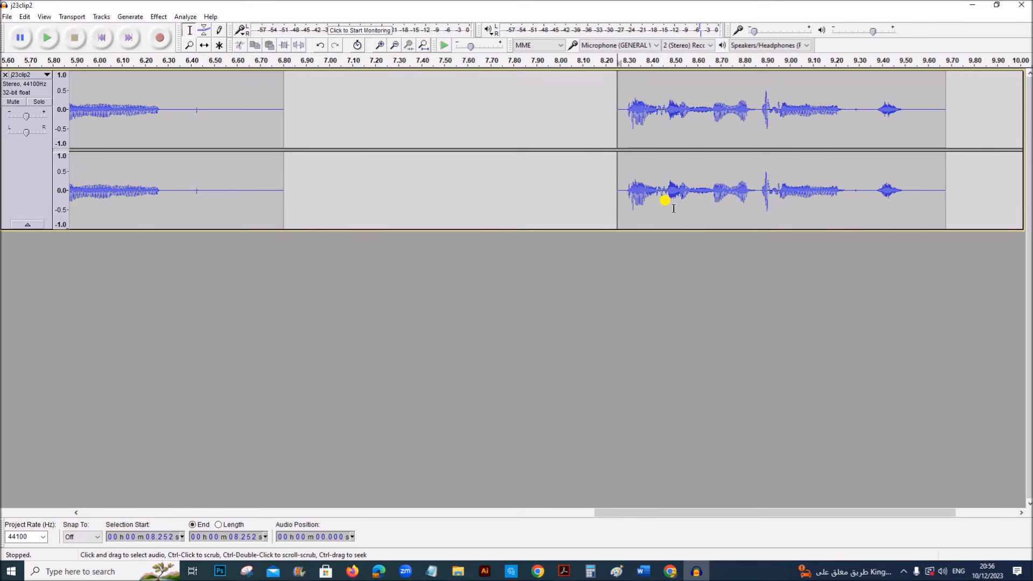
Switch to Acrobat, read the instruction about the silent section between the two parts, and return to Audacity.
click(564, 571)
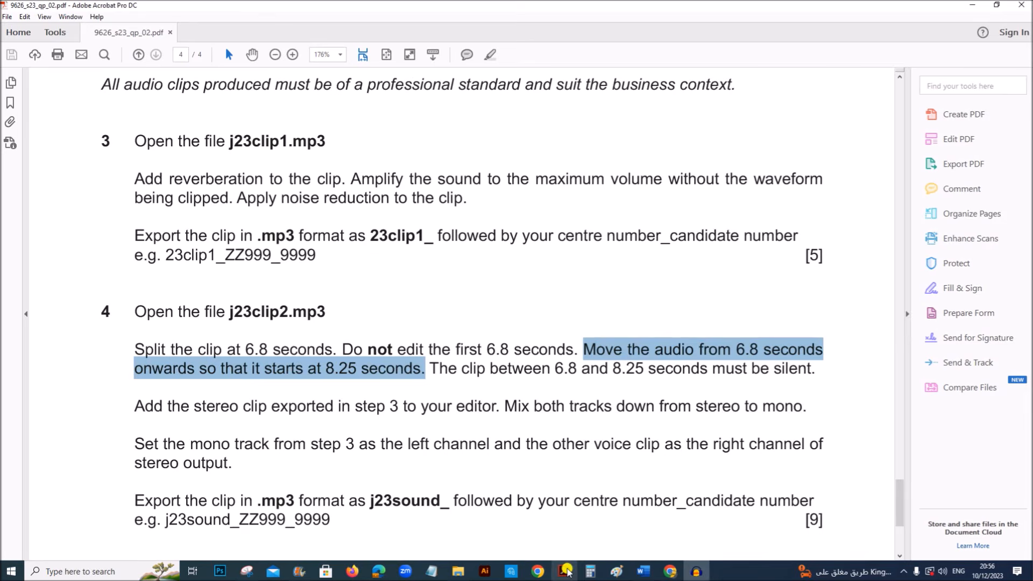
click(506, 366)
drag(430, 369, 816, 369)
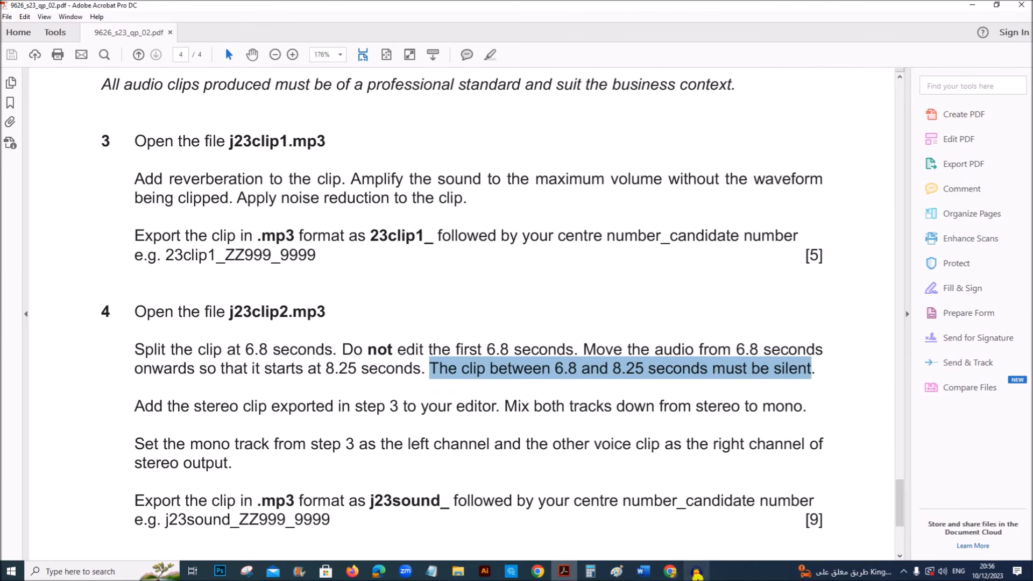
click(697, 571)
Fill the gap in the j23clip2 track from 6.803 to 8.252 seconds with generated silence.
drag(283, 156, 618, 214)
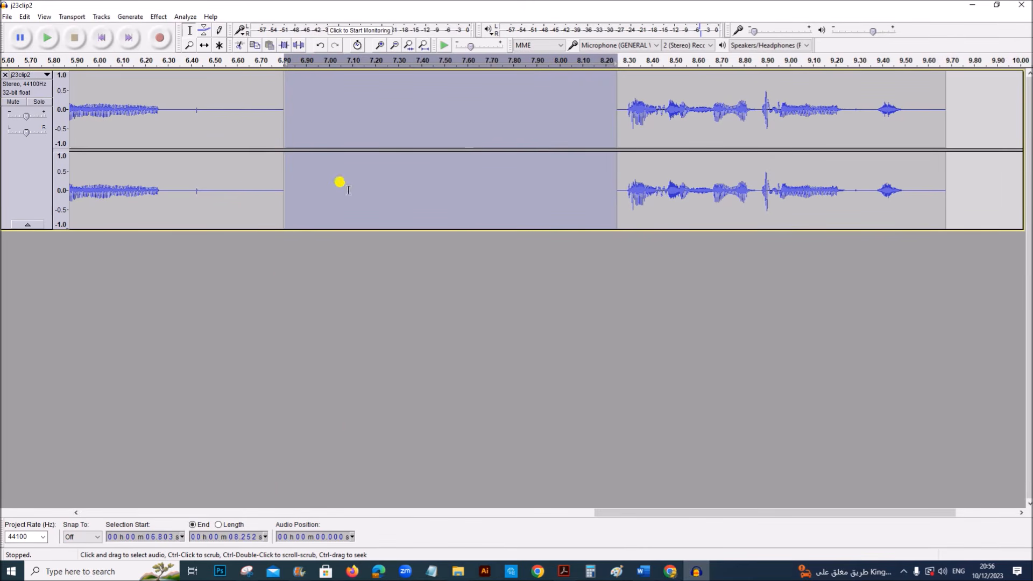
click(139, 17)
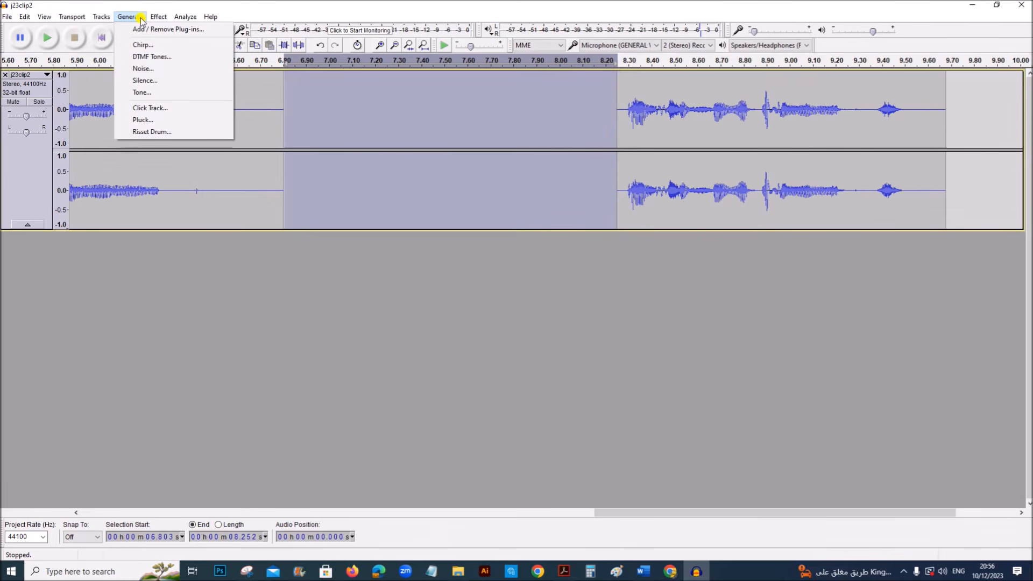
click(146, 82)
click(534, 314)
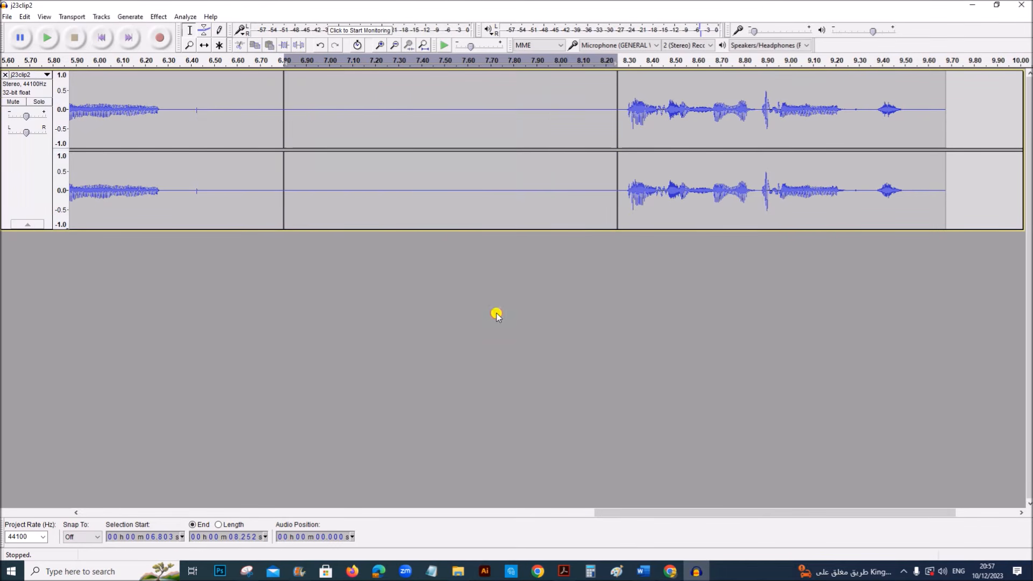
Check the next task 4 instruction in Acrobat and import the exported 23clip1 MP3 from the June 2023 P2 folder into the Audacity project.
click(566, 573)
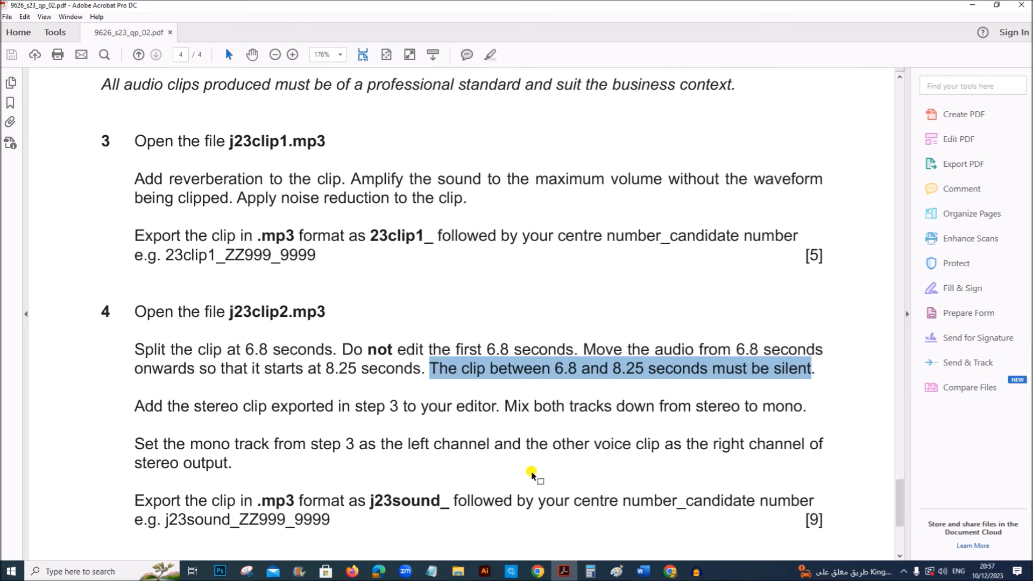
scroll(530, 473, down, 2)
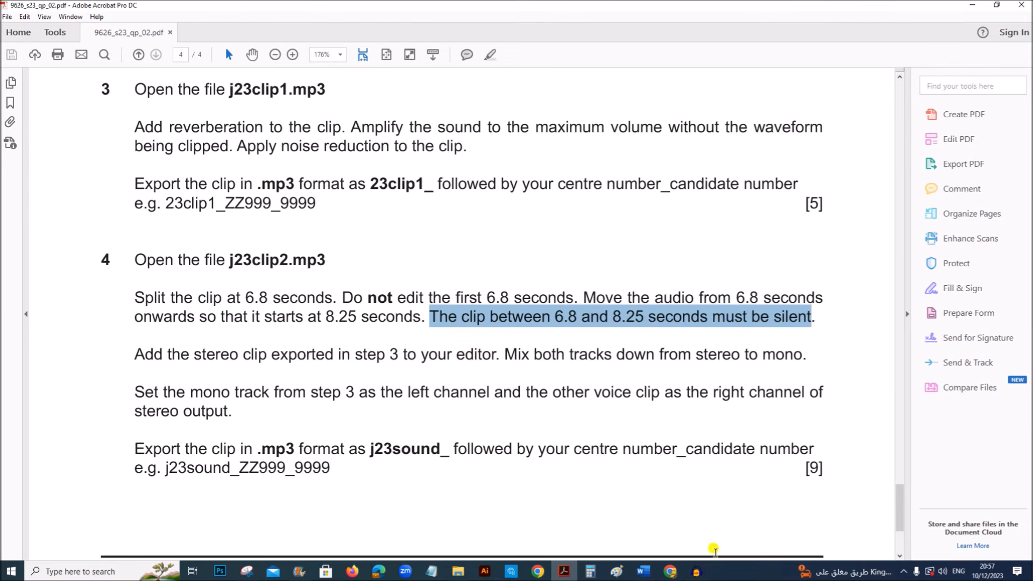
click(698, 569)
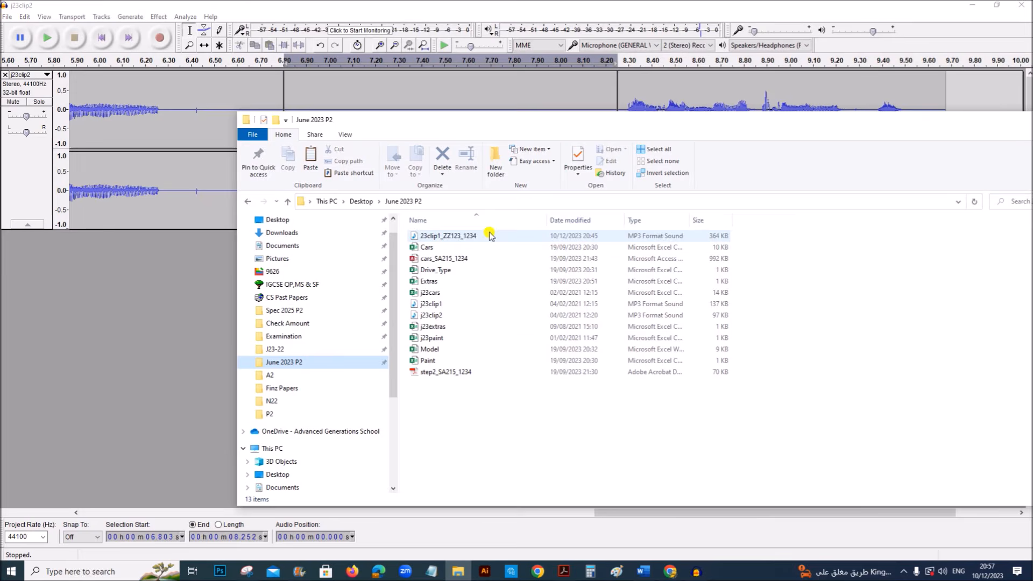
click(457, 235)
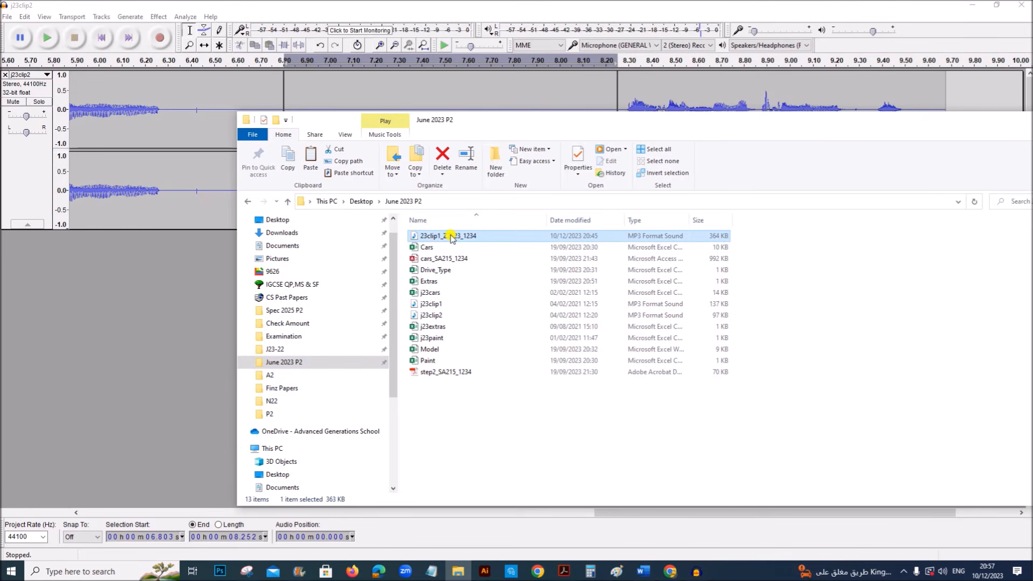
drag(447, 237, 117, 365)
click(171, 446)
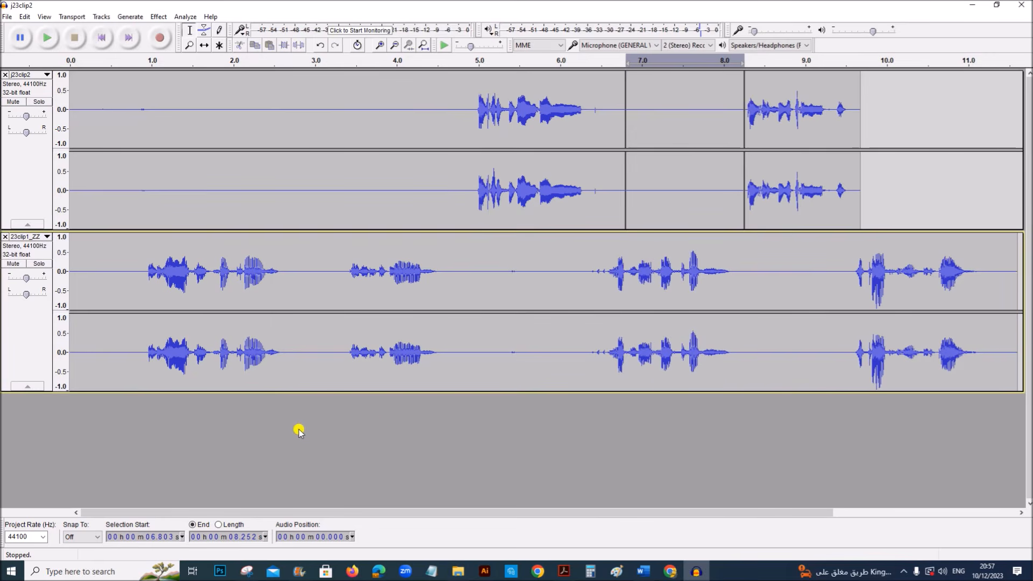
Switch to Acrobat, read the instruction on mixing down both tracks, and return to Audacity.
click(564, 571)
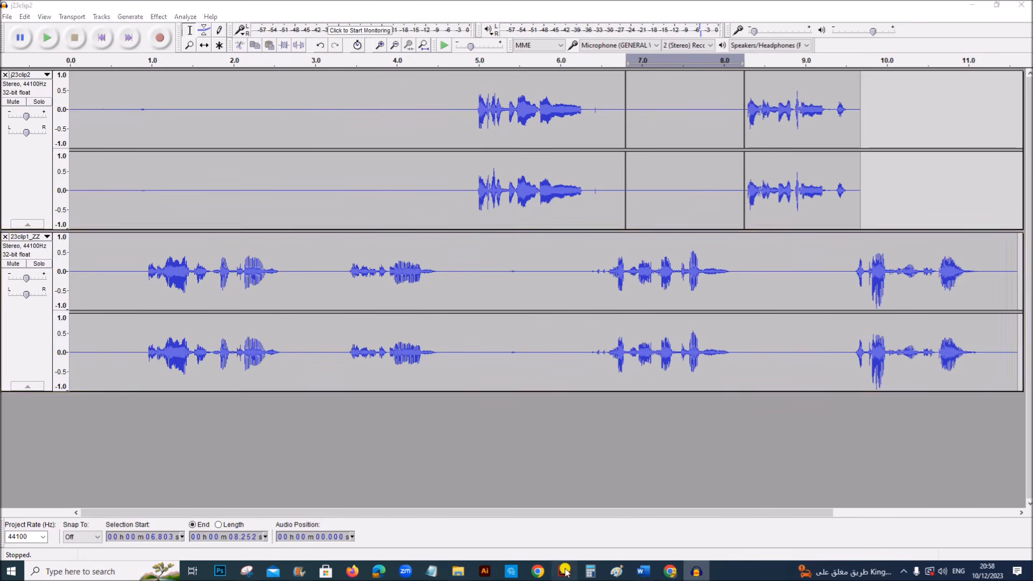
drag(504, 355, 804, 357)
click(696, 572)
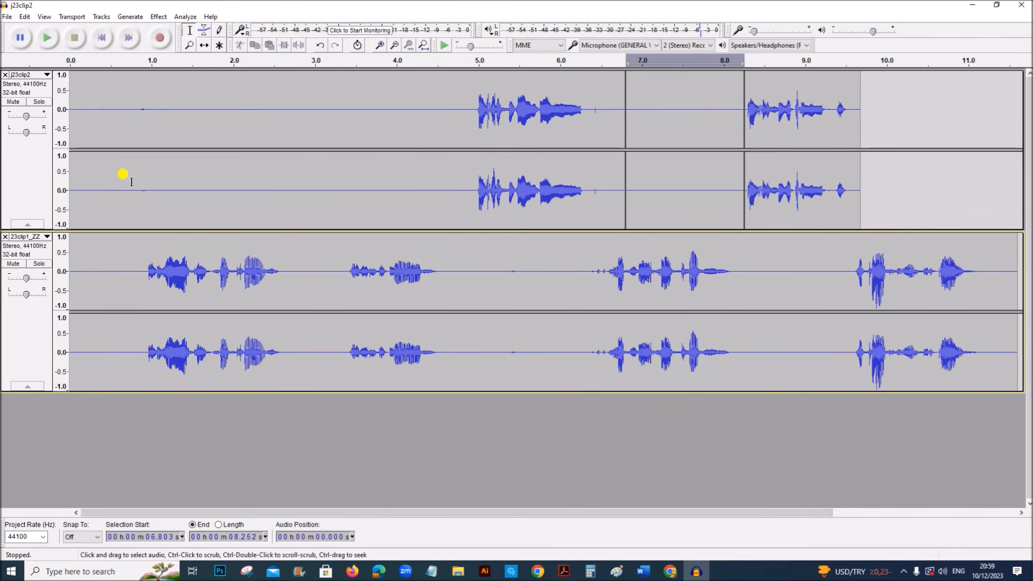
Convert the j23clip2 track and the imported 23clip1 track from stereo to mono.
click(173, 179)
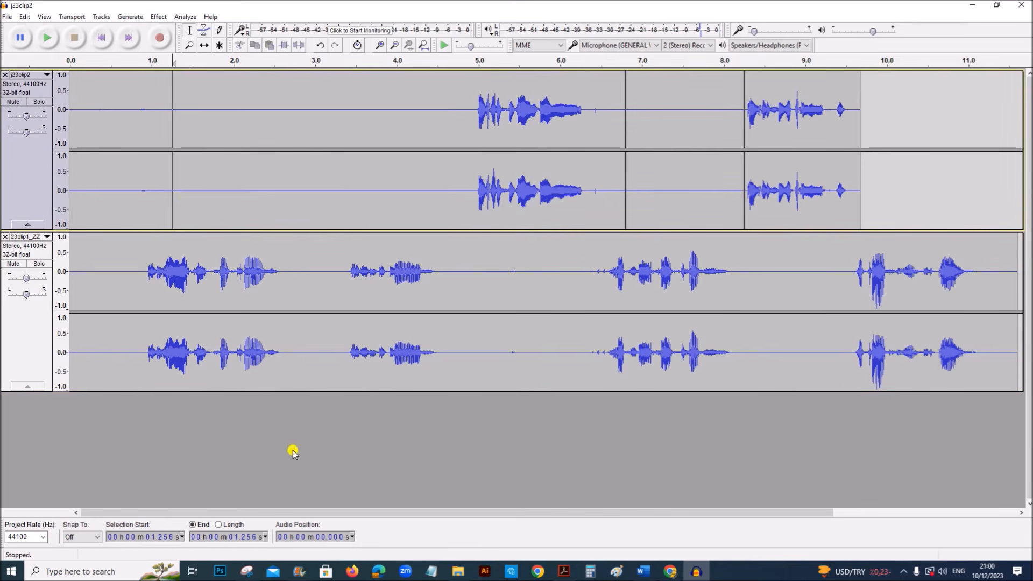
click(19, 183)
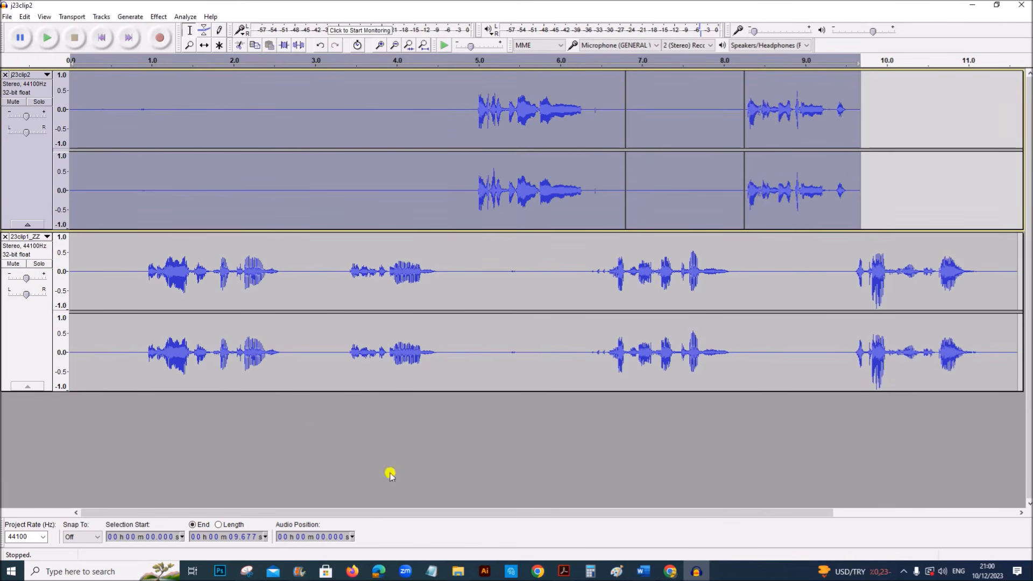
click(101, 17)
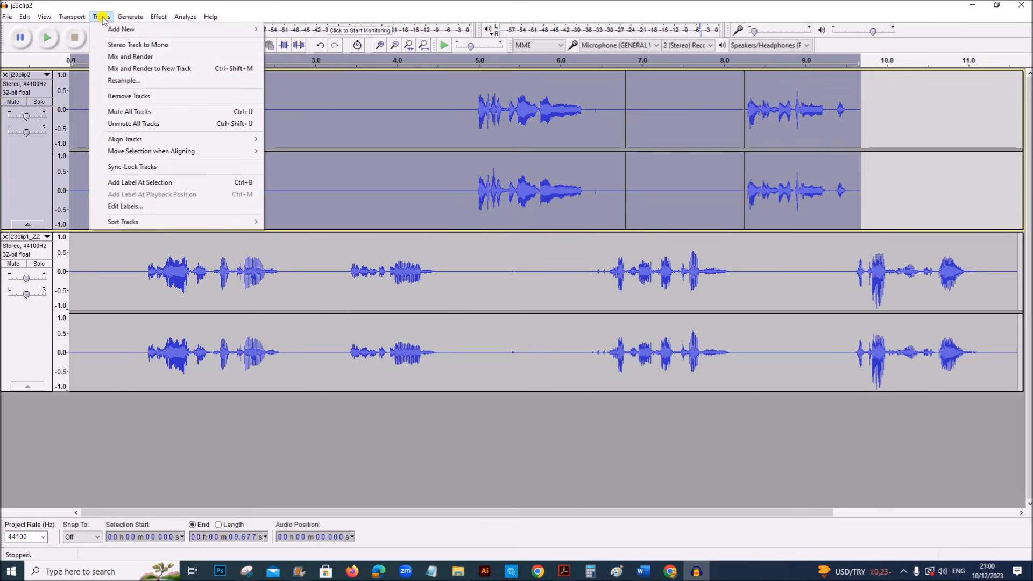
click(123, 45)
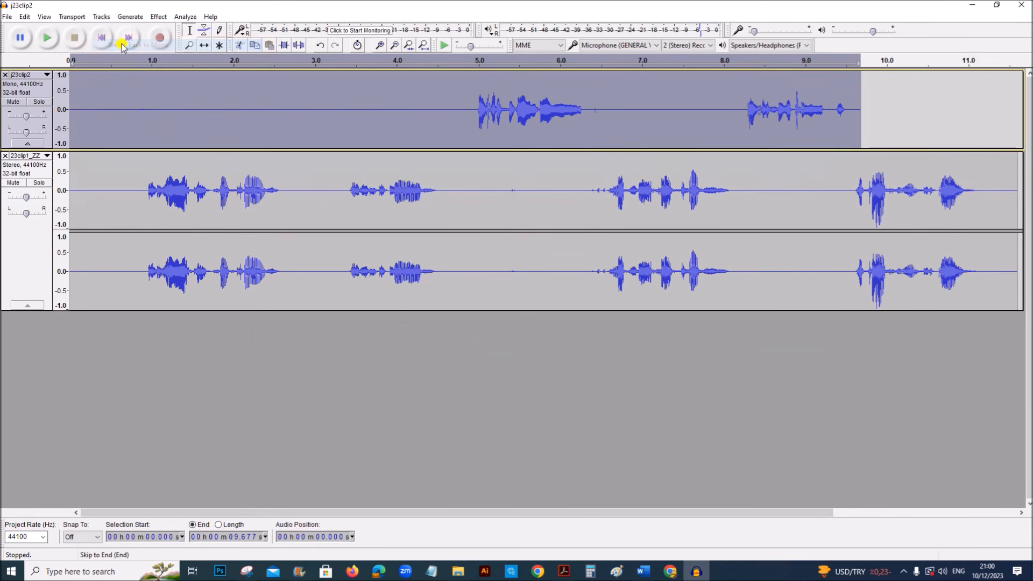
click(20, 266)
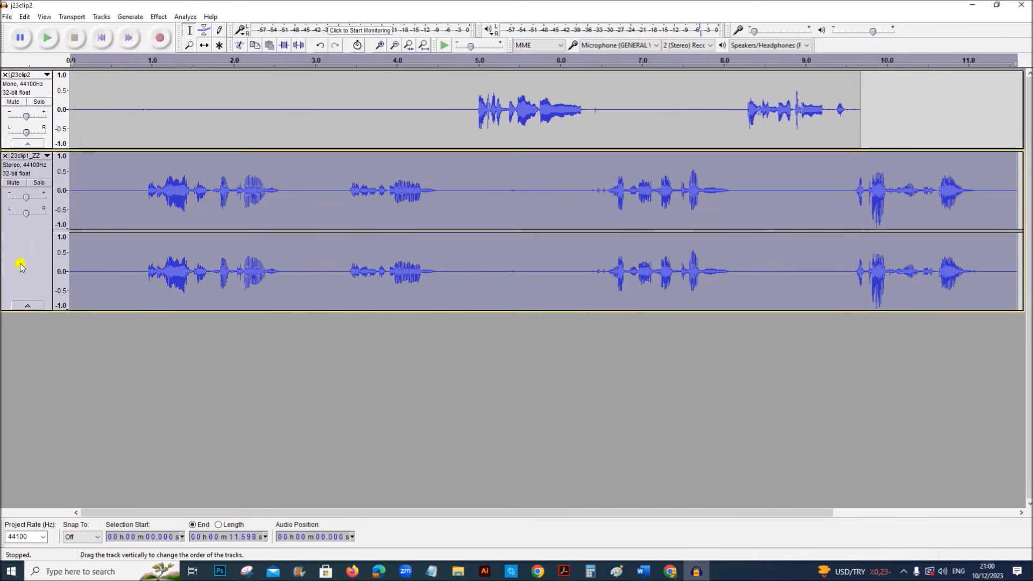
click(101, 16)
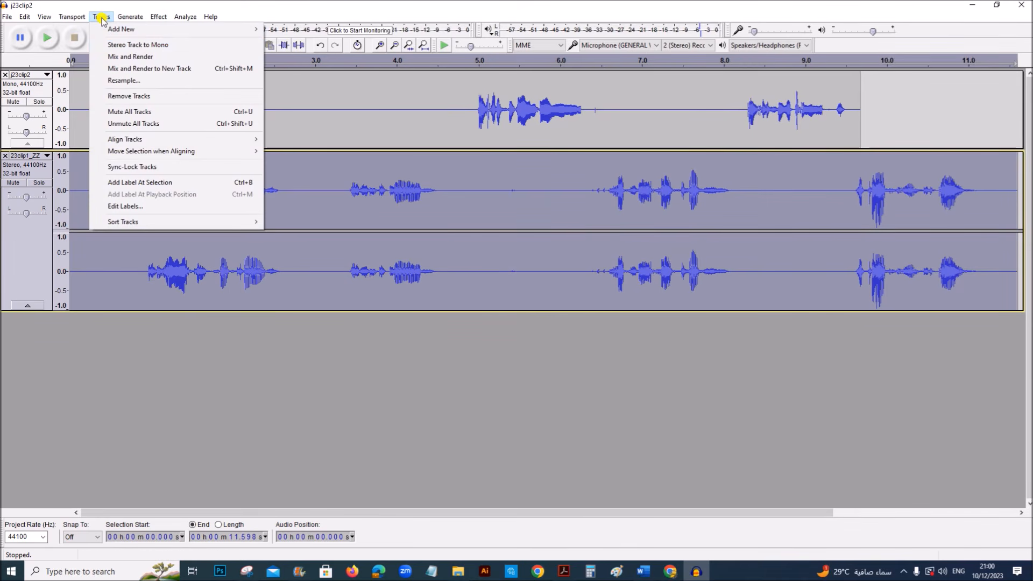
click(138, 46)
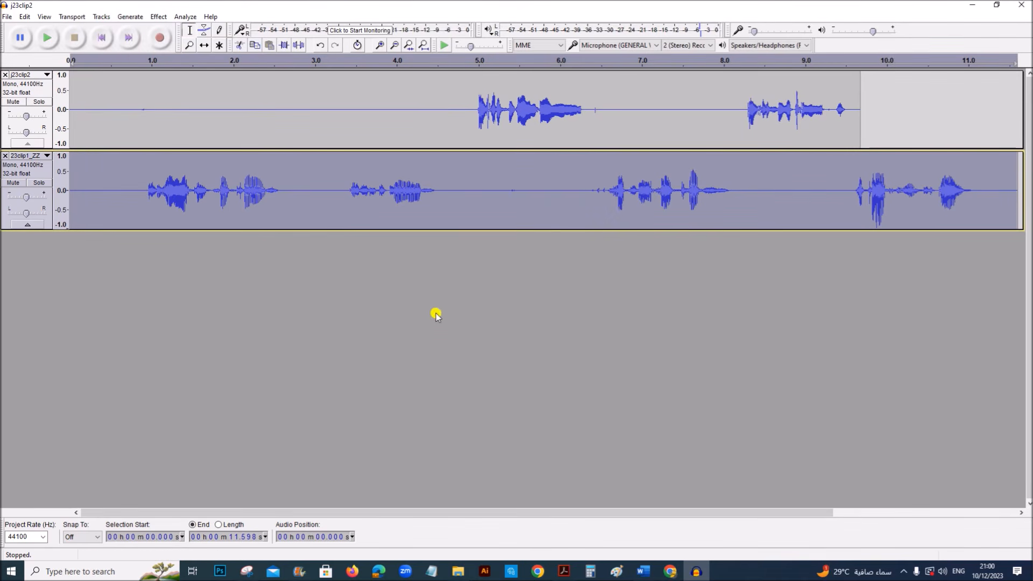
Switch to Acrobat, read the instruction on assigning the left and right channels, and return to Audacity.
click(566, 570)
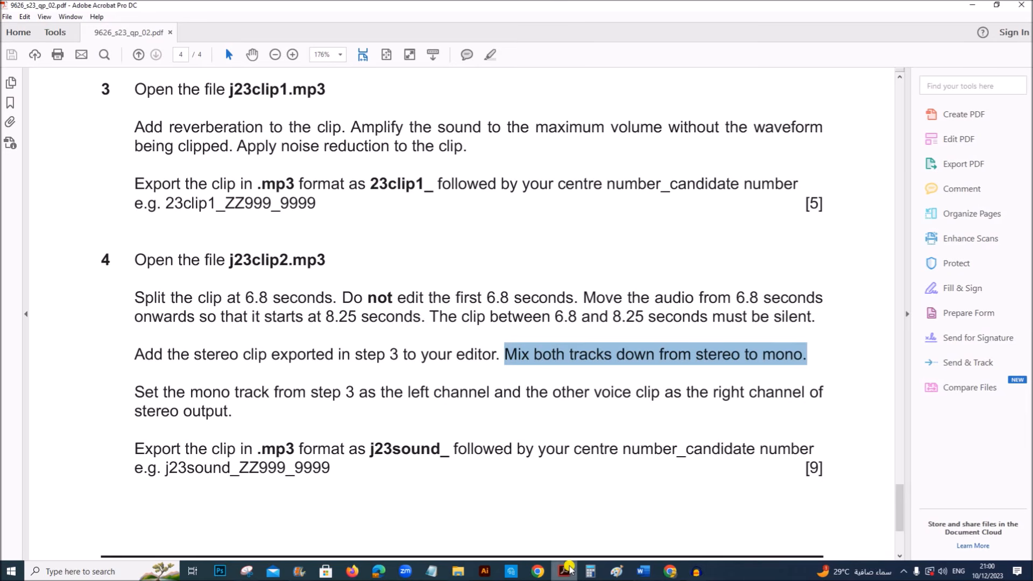
scroll(549, 414, down, 1)
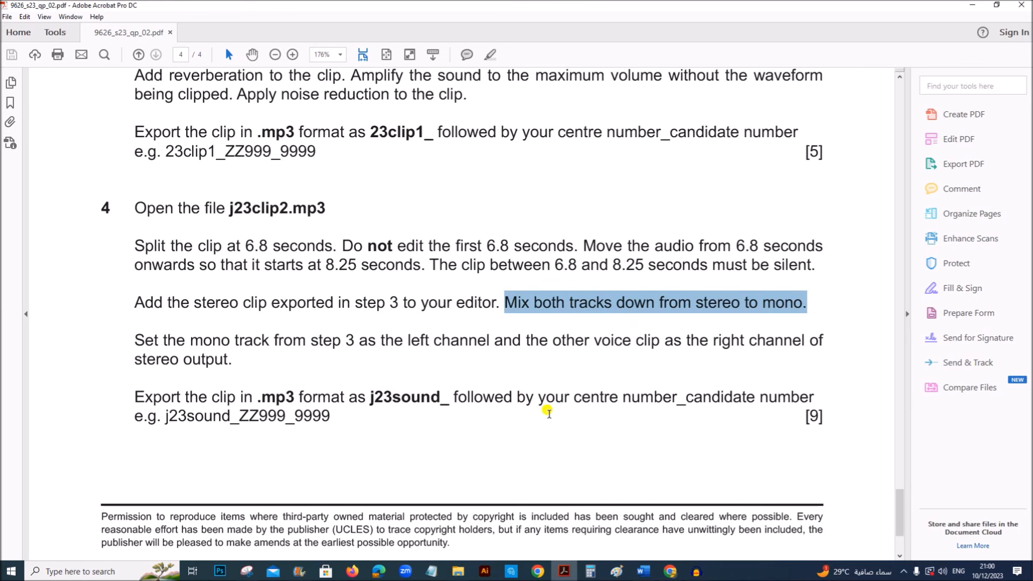
click(225, 340)
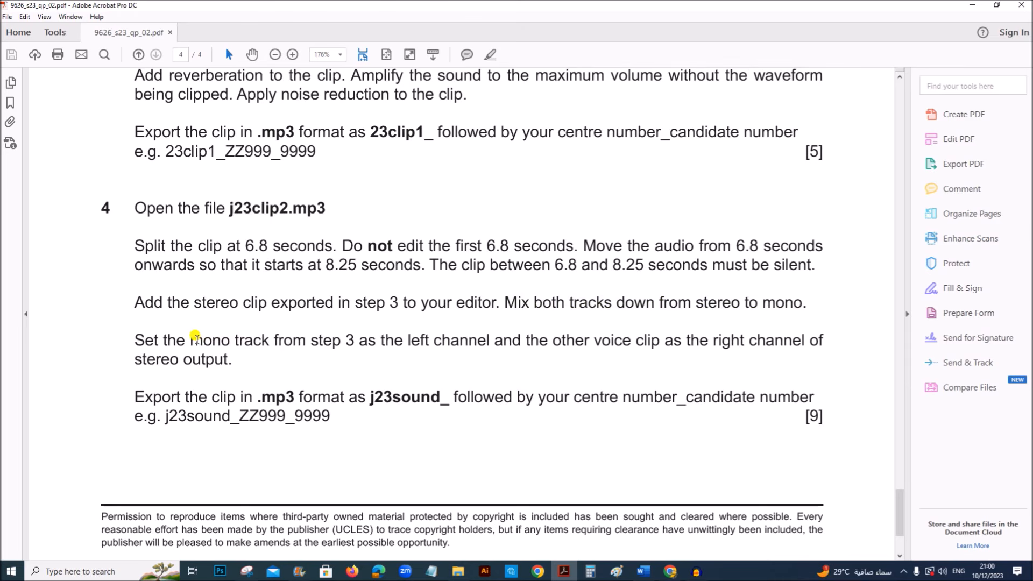
drag(195, 335, 233, 359)
click(696, 571)
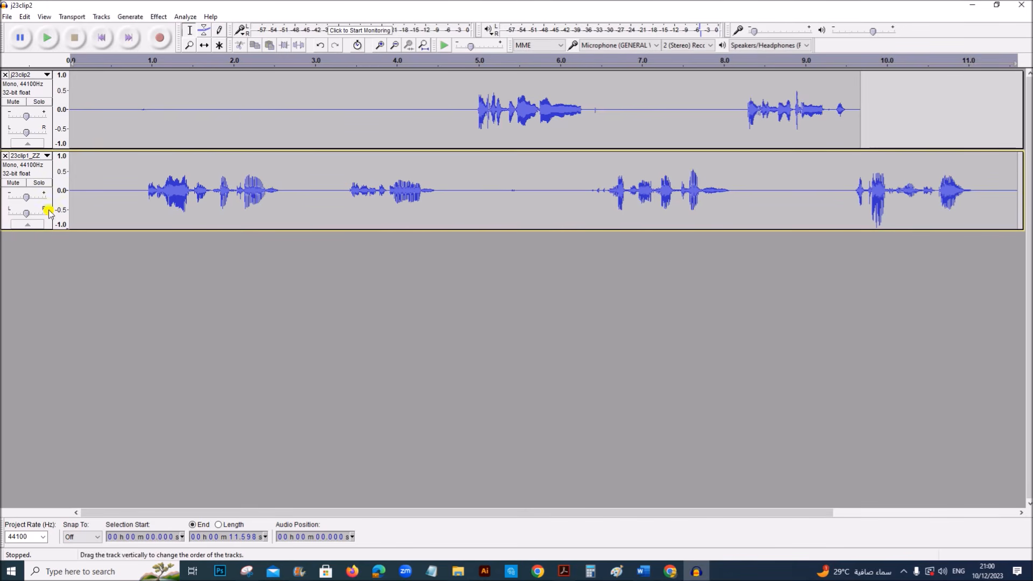
Assign the 23clip1 track to the left channel and the j23clip2 track to the right channel.
click(49, 157)
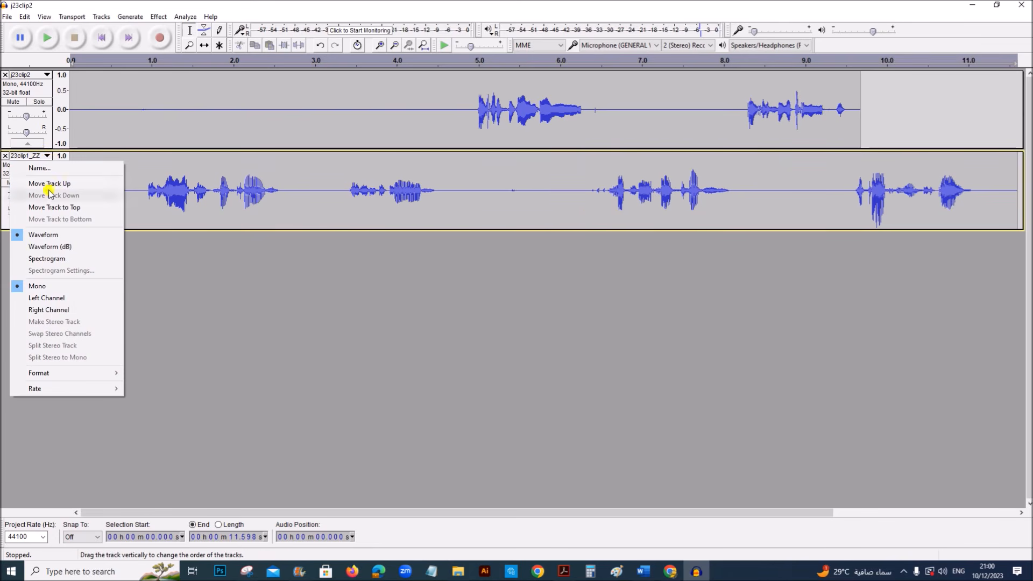
click(43, 297)
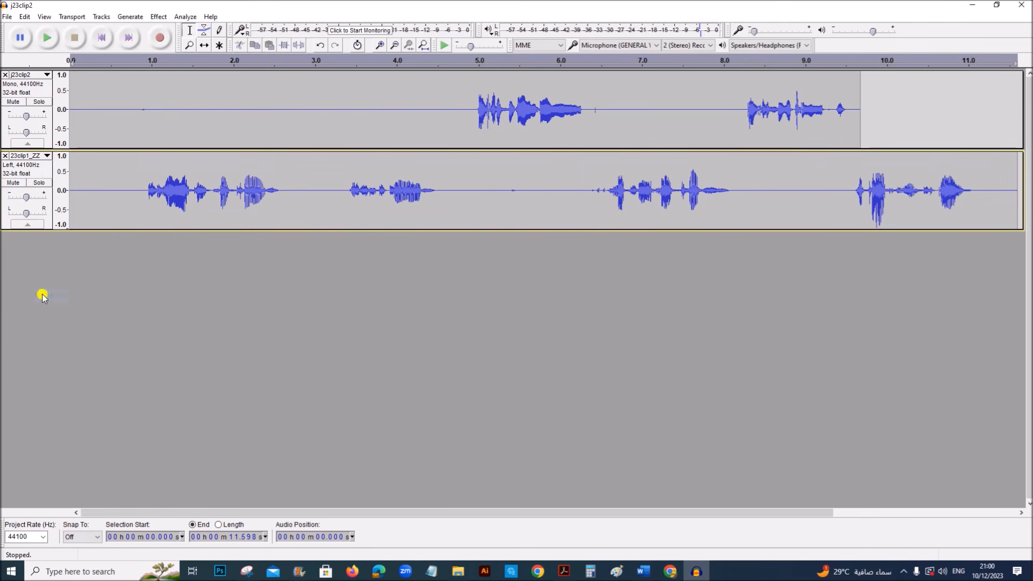
click(46, 75)
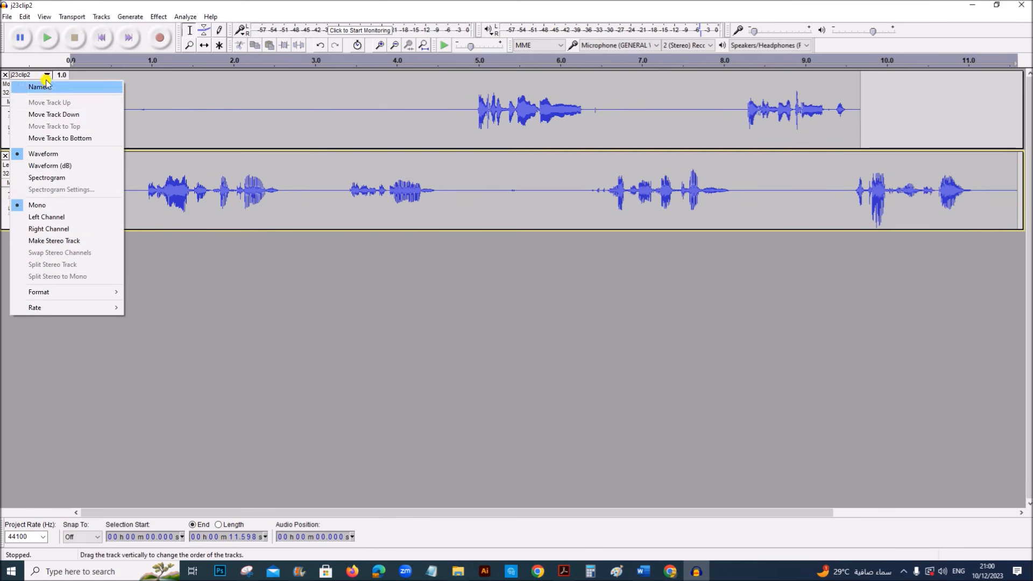
click(43, 229)
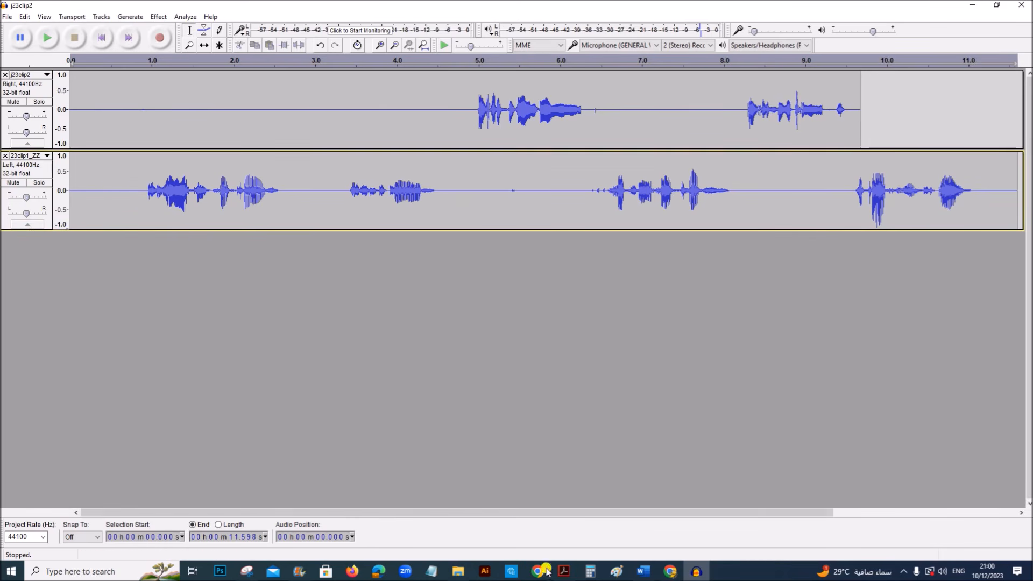
Switch to Acrobat, read the task 4 instruction on exporting the clip, and return to Audacity.
click(564, 571)
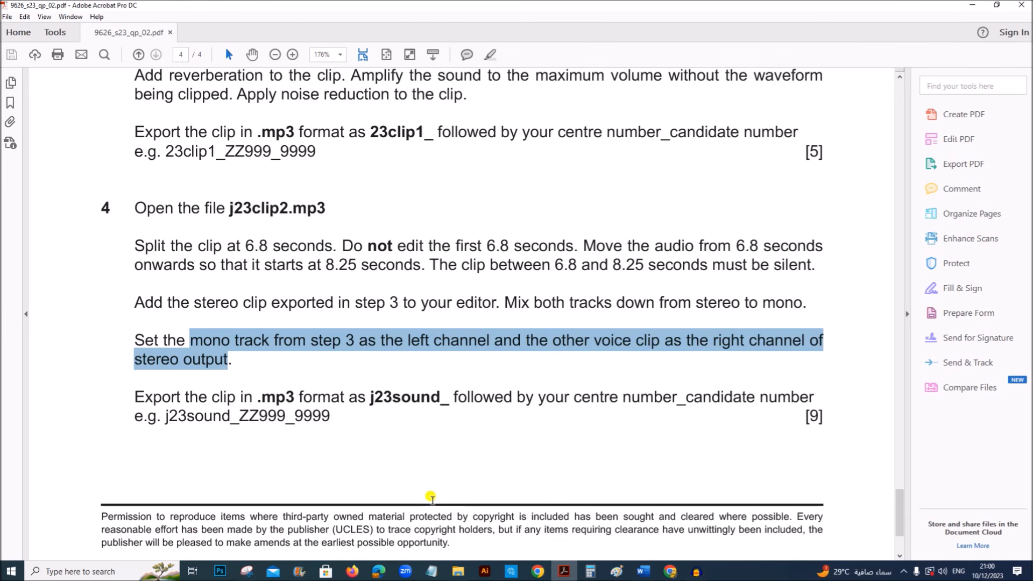
scroll(413, 455, down, 1)
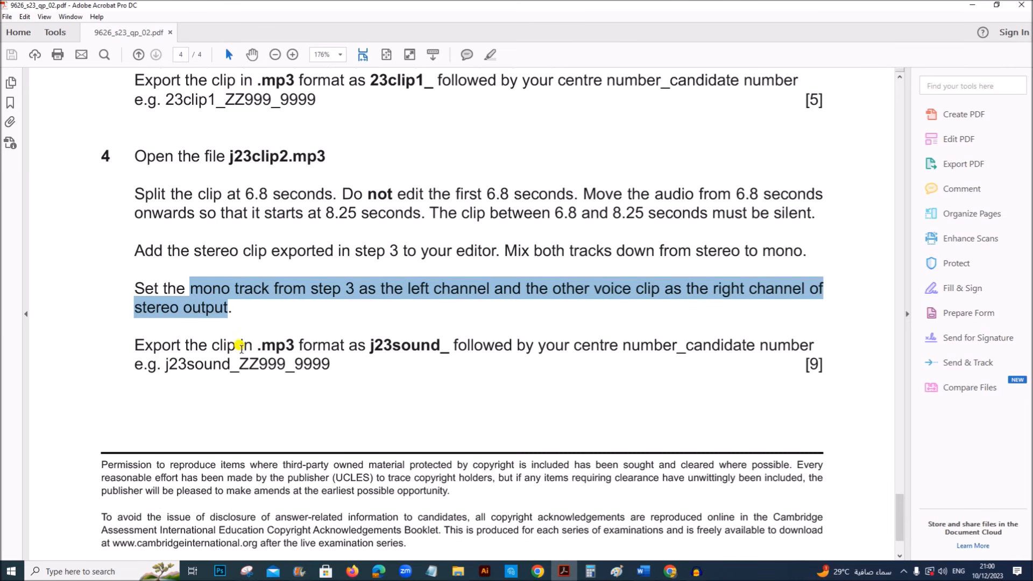
scroll(231, 355, up, 1)
scroll(265, 369, up, 1)
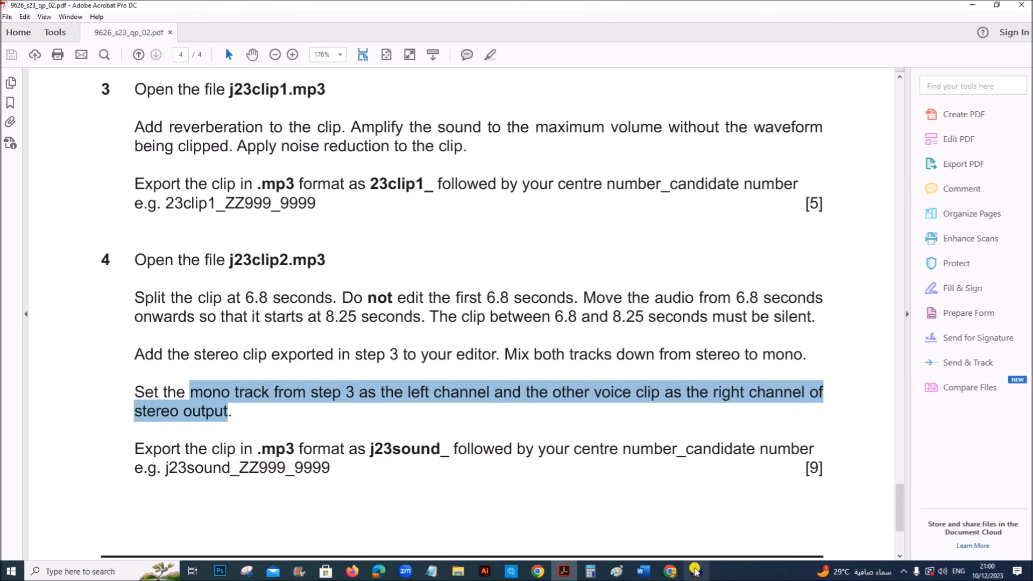
click(696, 571)
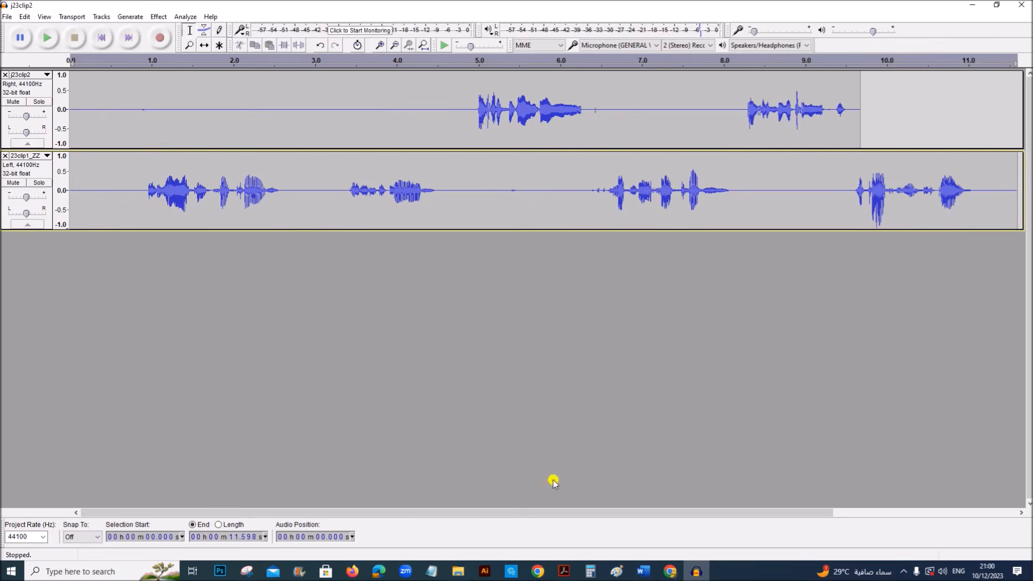
Export the audio as an MP3 in the June 2023 P2 folder, using the name j23sound_ copied from the exam paper in Acrobat.
click(7, 16)
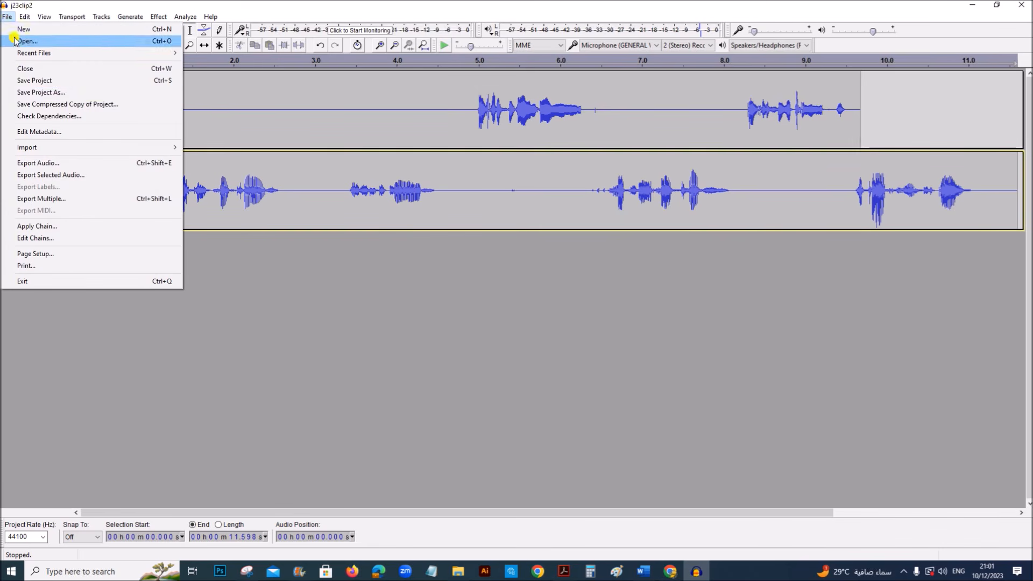
click(36, 162)
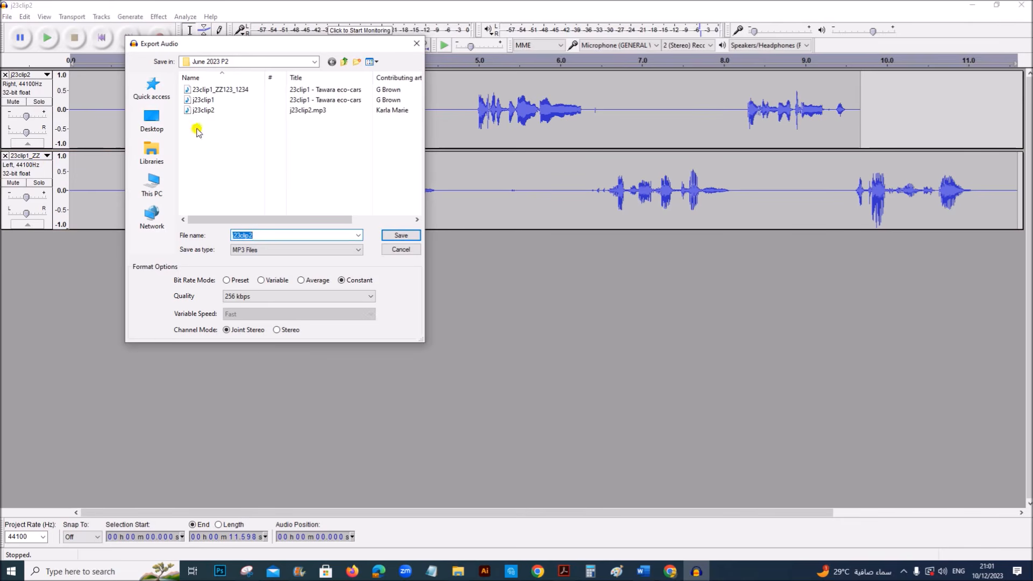
click(564, 571)
drag(369, 447, 443, 446)
key(ctrl+c)
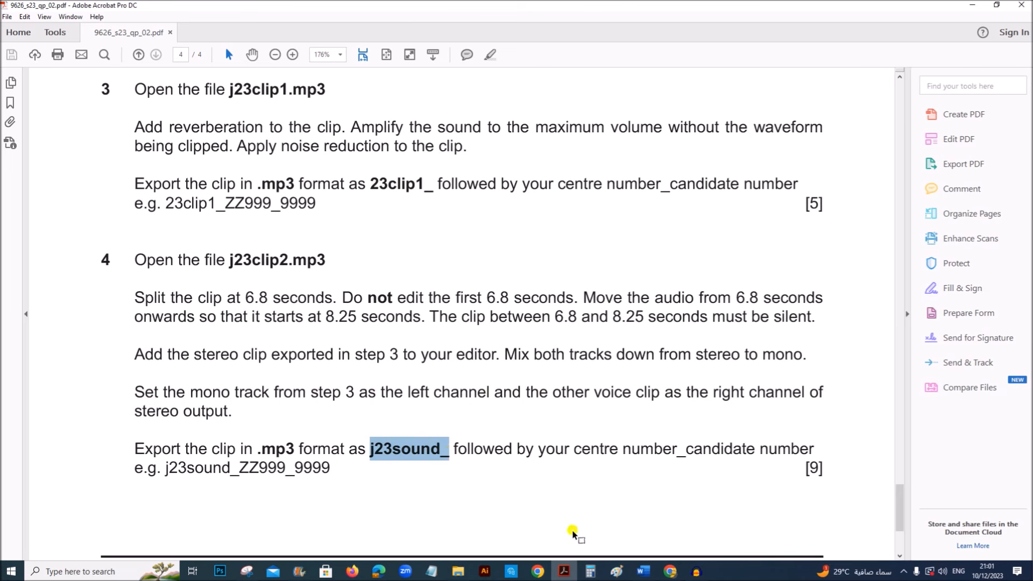
click(696, 571)
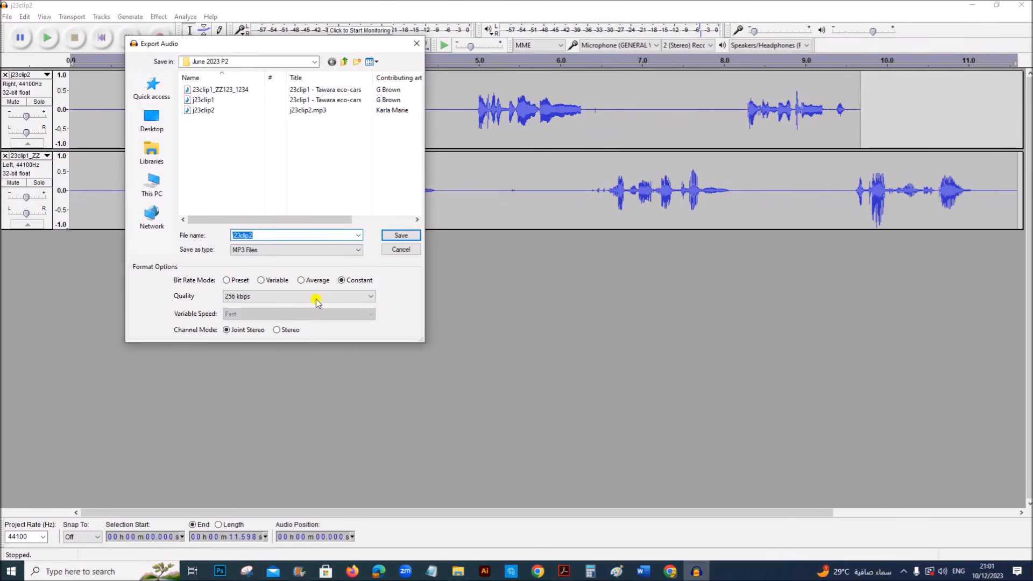
key(ctrl+v)
click(401, 235)
click(314, 320)
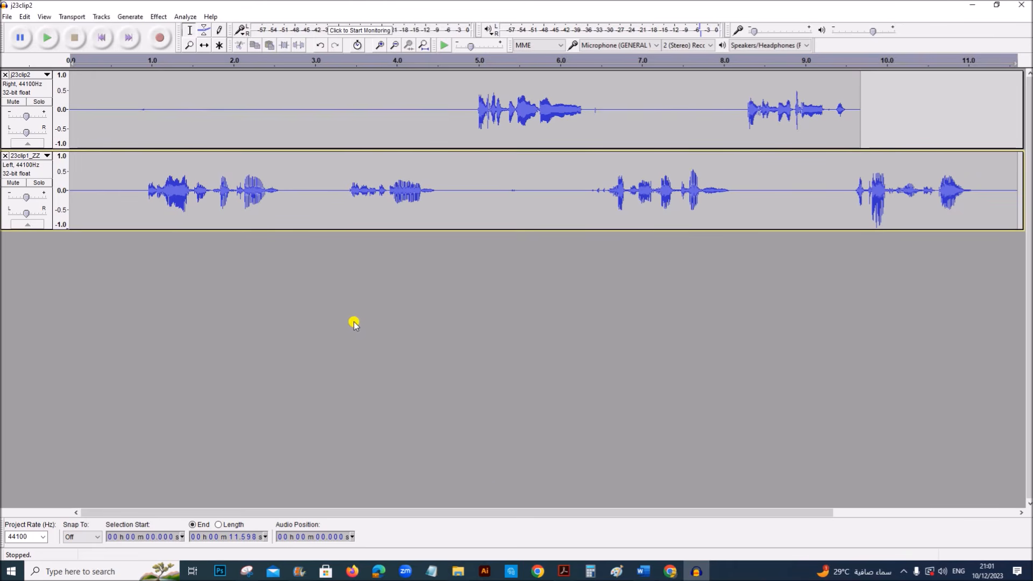
Switch to Acrobat and review the audio tasks 3 and 4 and the preceding report task in the exam paper.
click(561, 572)
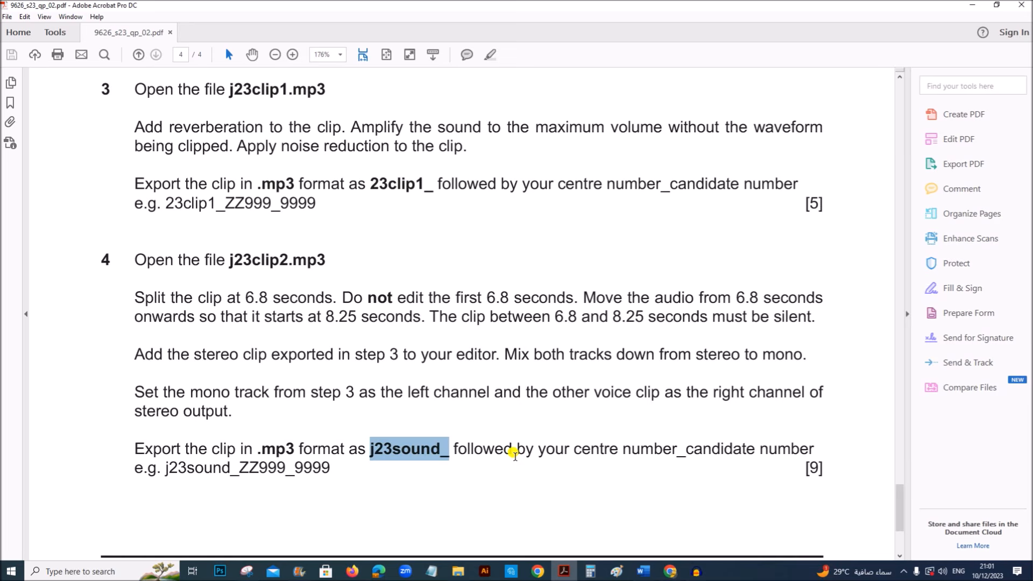
scroll(514, 456, up, 1)
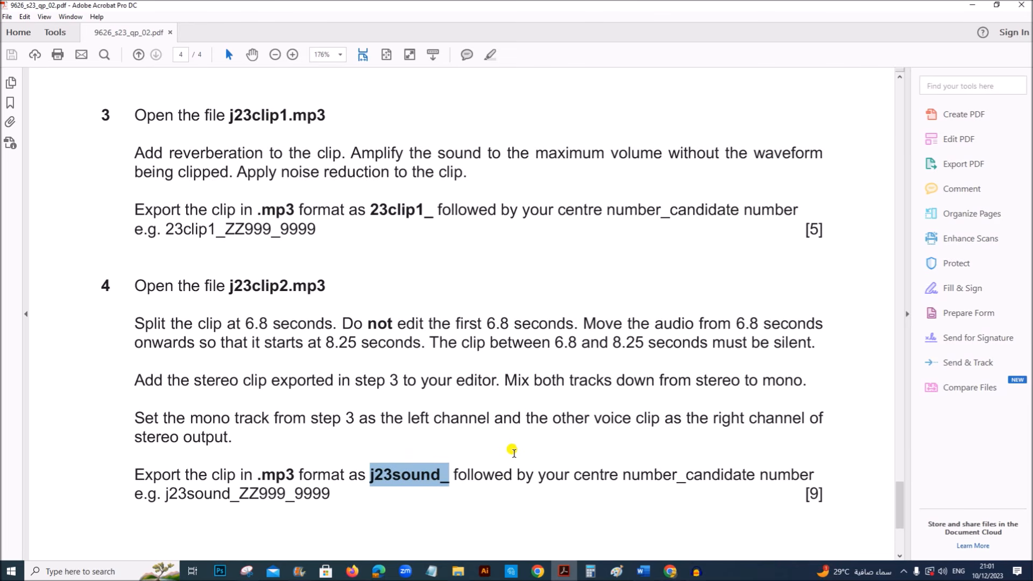
scroll(513, 451, up, 15)
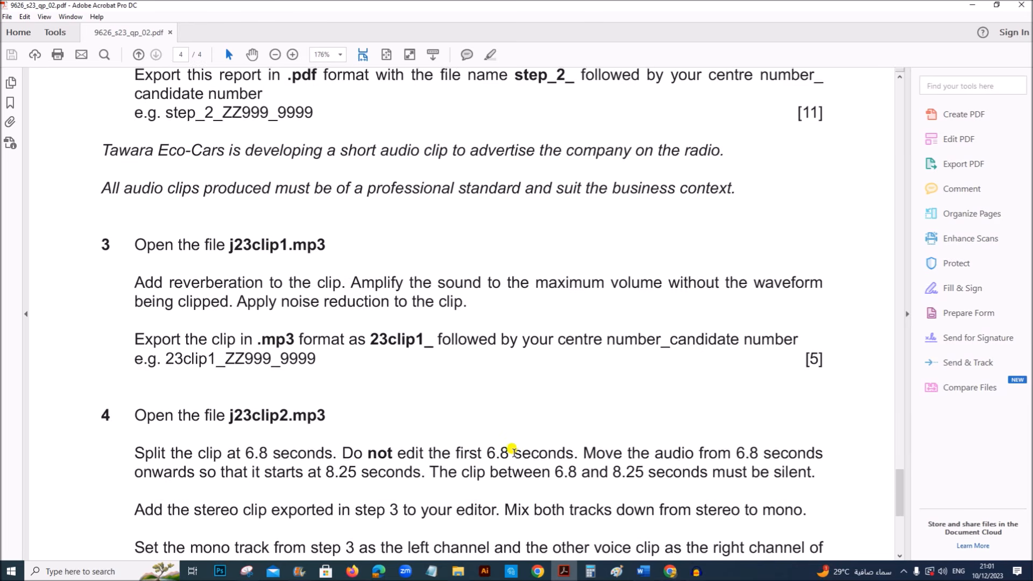
scroll(534, 450, up, 5)
scroll(531, 441, down, 11)
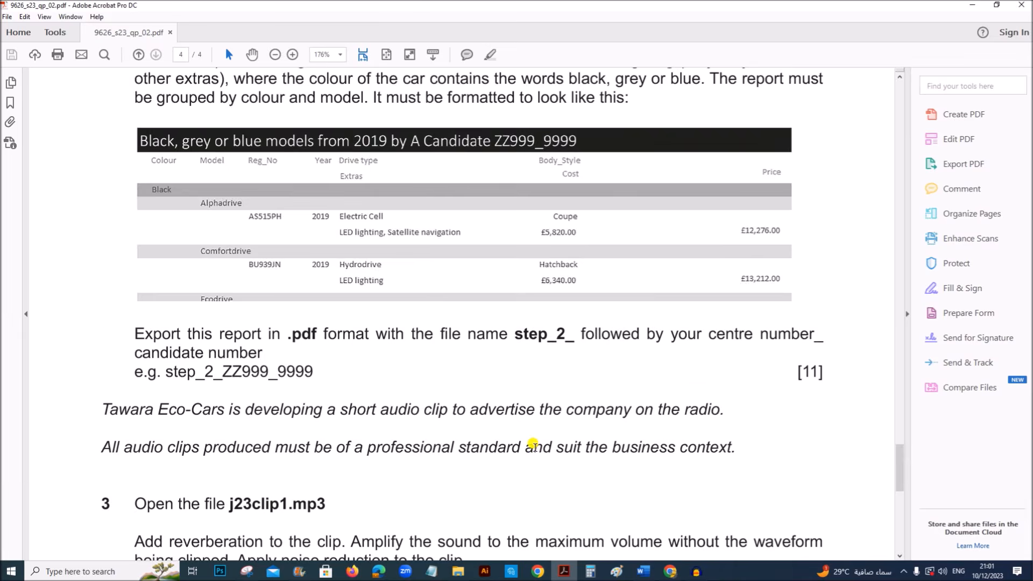